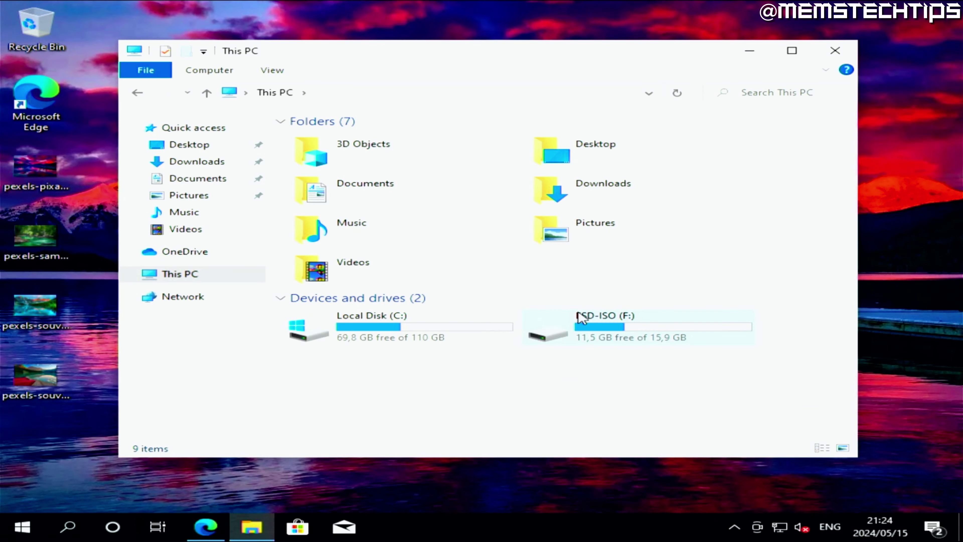
Open the ESD-ISO (F:) drive, select all its files and folders for review, and return to This PC
click(612, 332)
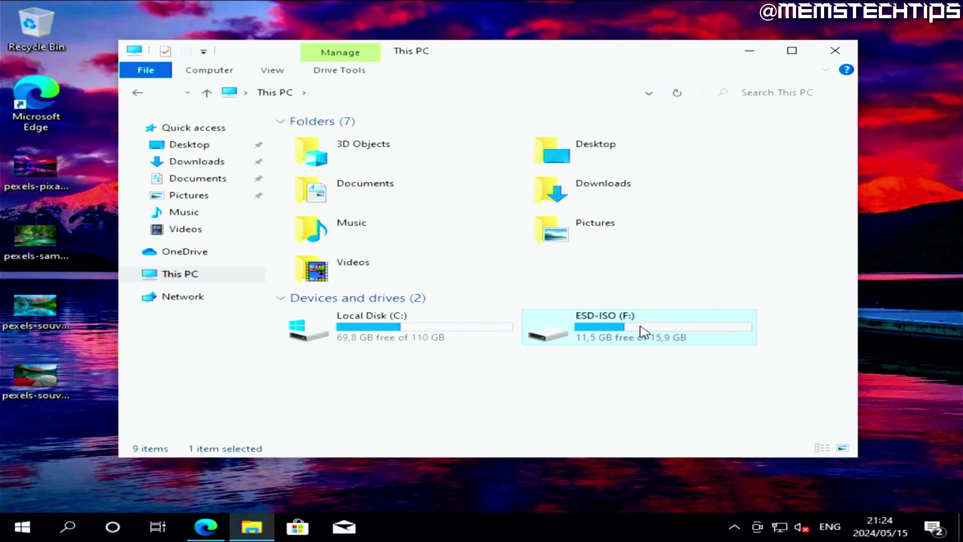
double_click(631, 335)
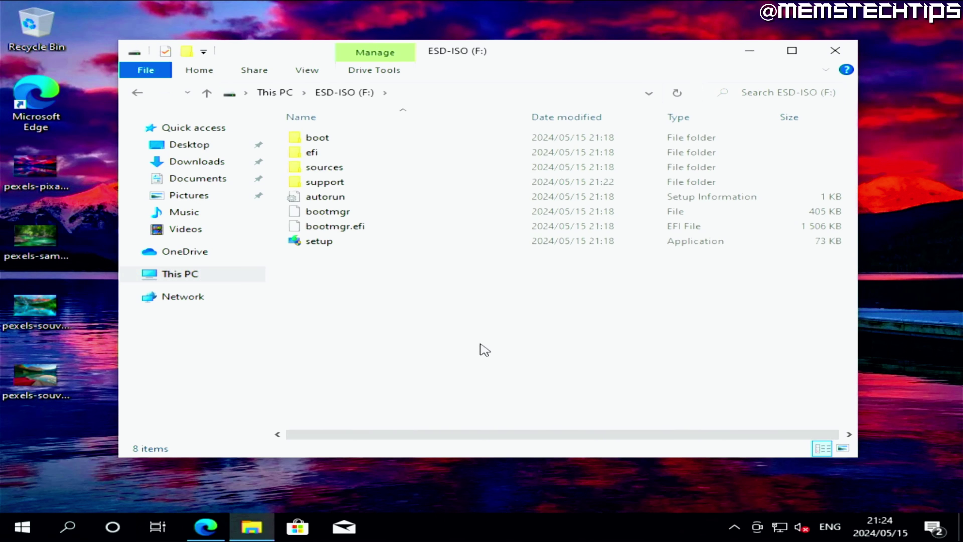
drag(315, 285, 434, 137)
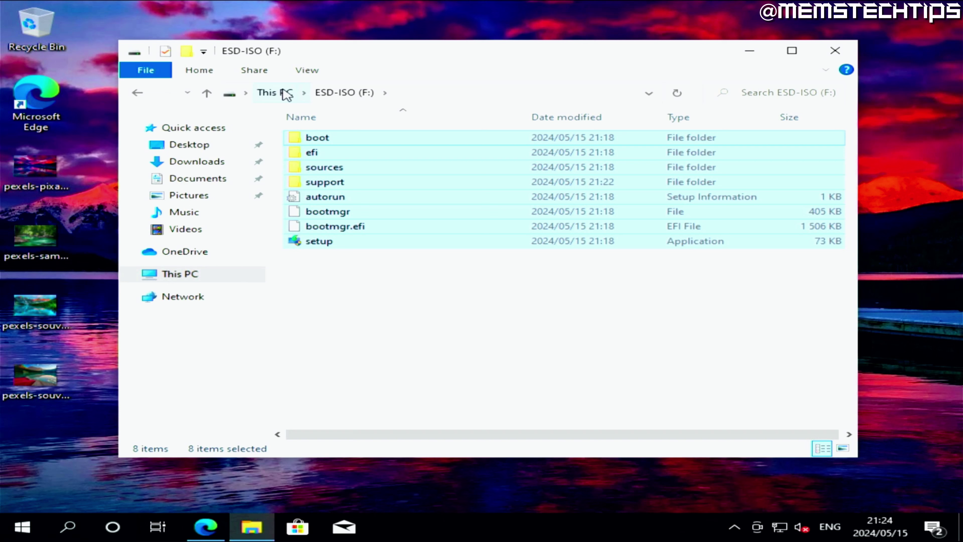
click(284, 92)
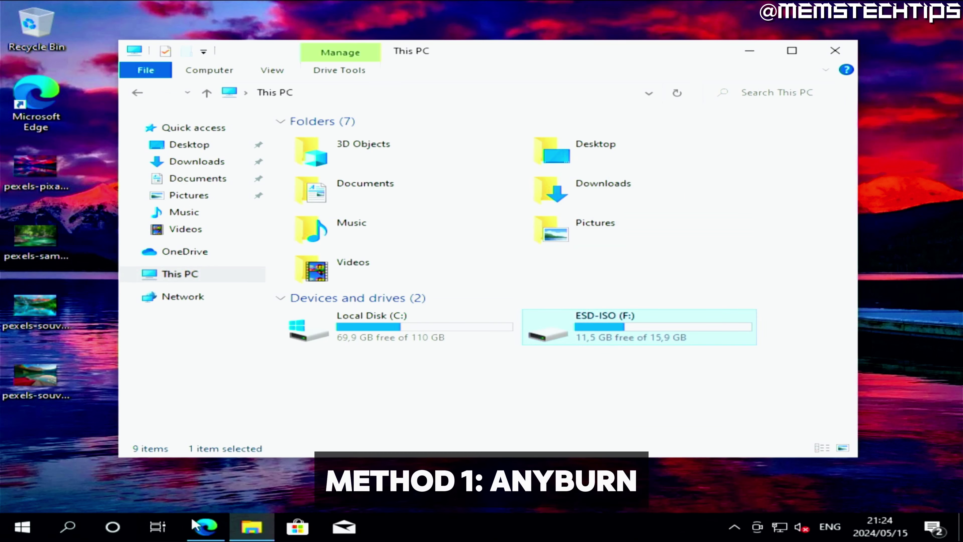
Switch to Microsoft Edge and download the 64-bit edition of AnyBurn Free from the AnyBurn website
click(206, 528)
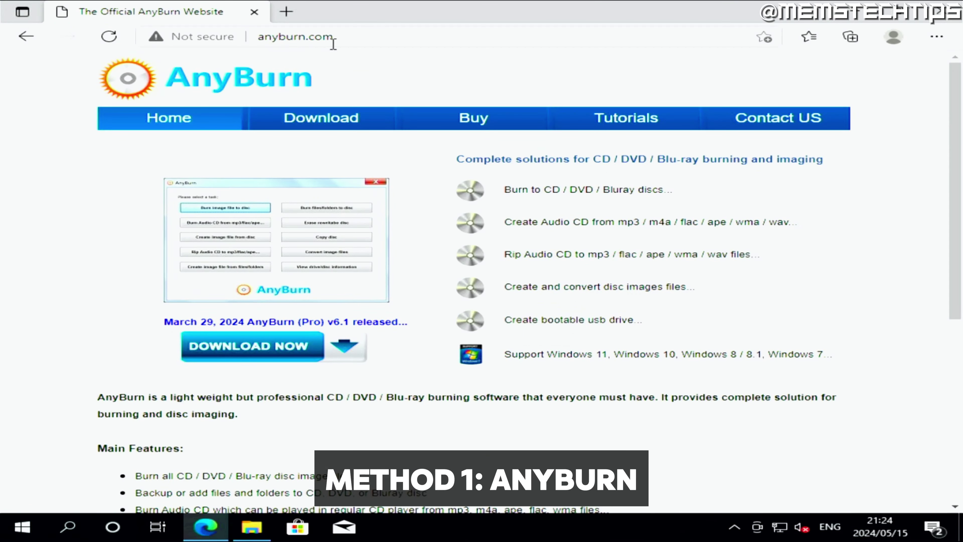
click(340, 131)
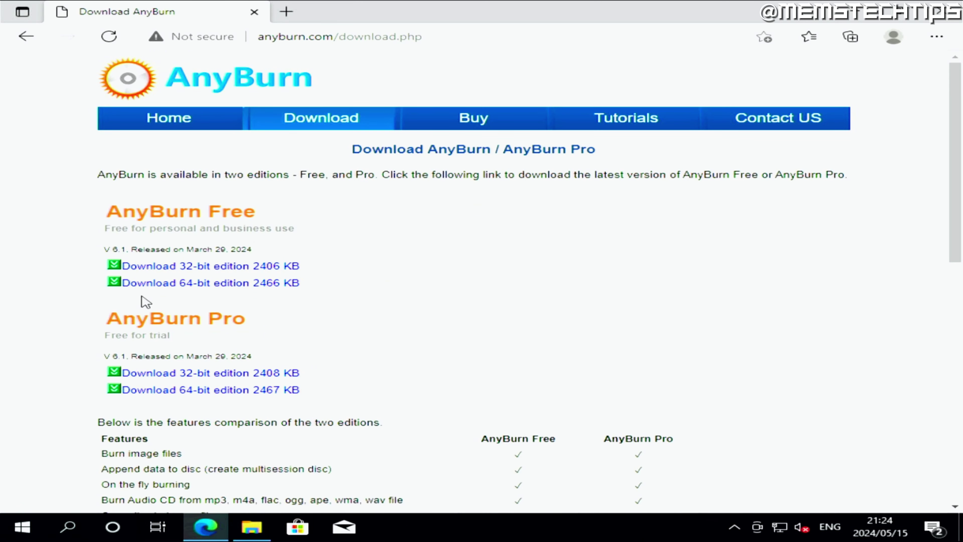
click(172, 288)
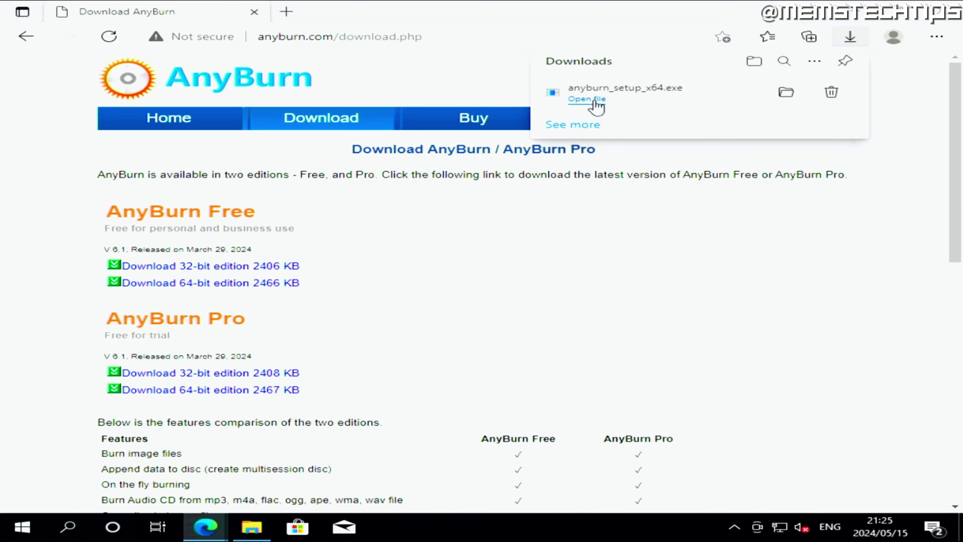
Install AnyBurn from anyburn_setup_x64.exe into C:\Program Files\AnyBurn and dismiss the thank-you page and browser window
click(596, 107)
click(578, 382)
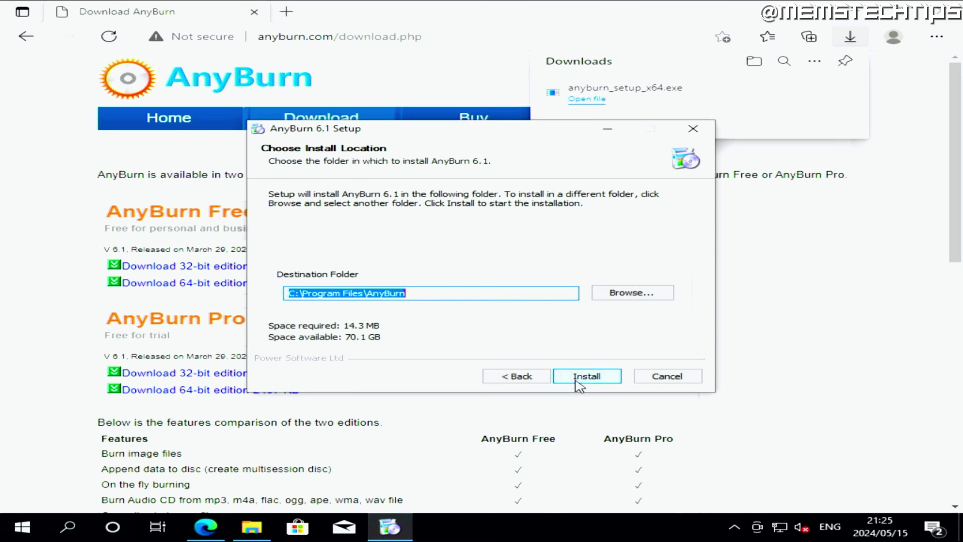
click(587, 376)
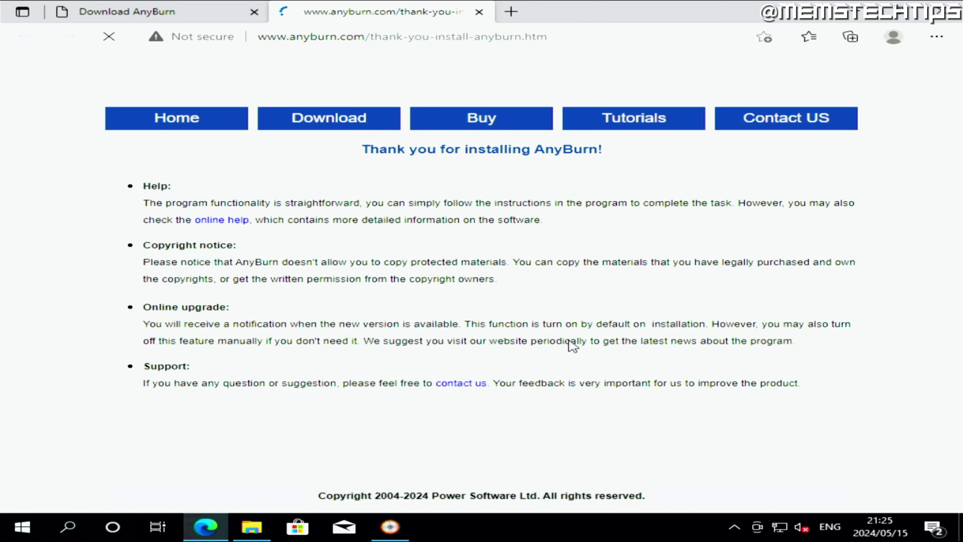
click(479, 12)
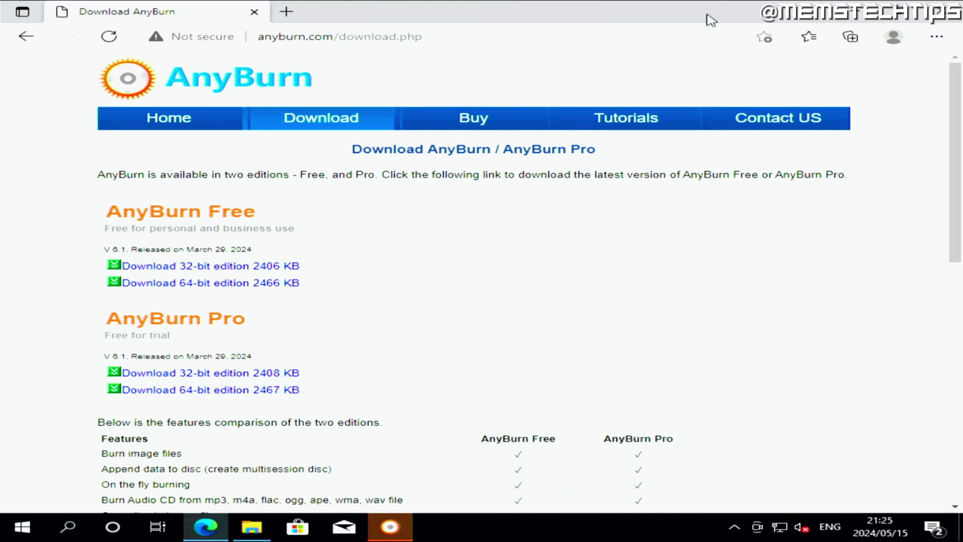
click(893, 10)
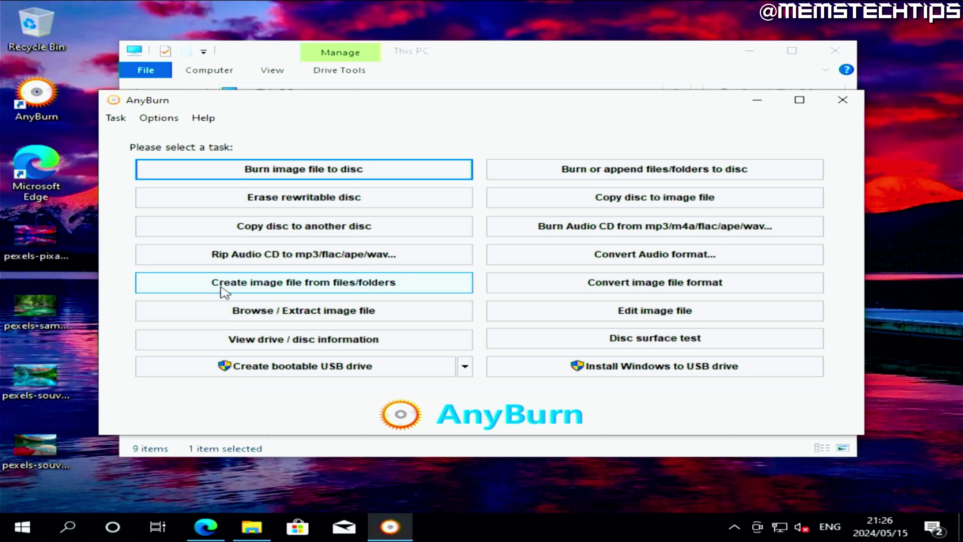
Start creating an image file from files/folders in AnyBurn and add everything on the ESD-ISO (F:) drive
click(350, 284)
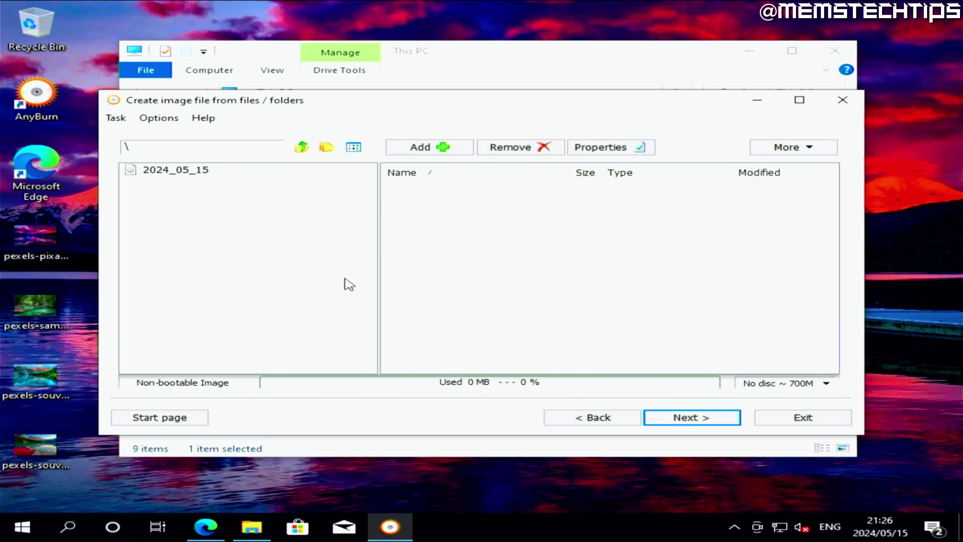
click(438, 149)
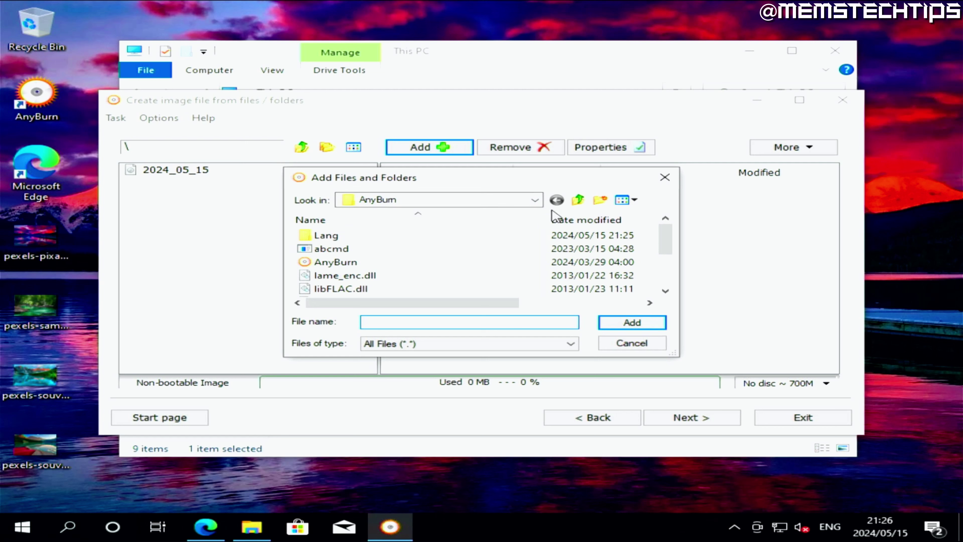
click(535, 201)
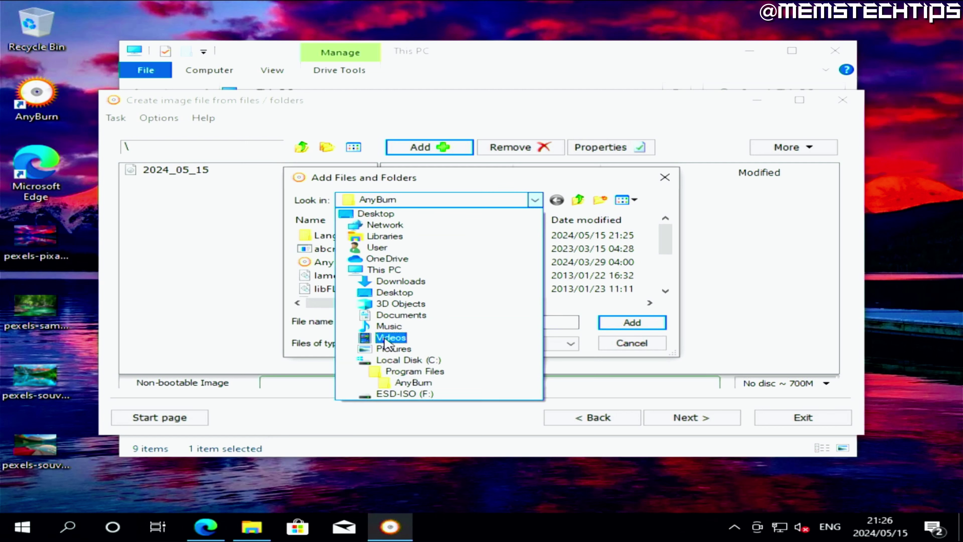
click(417, 394)
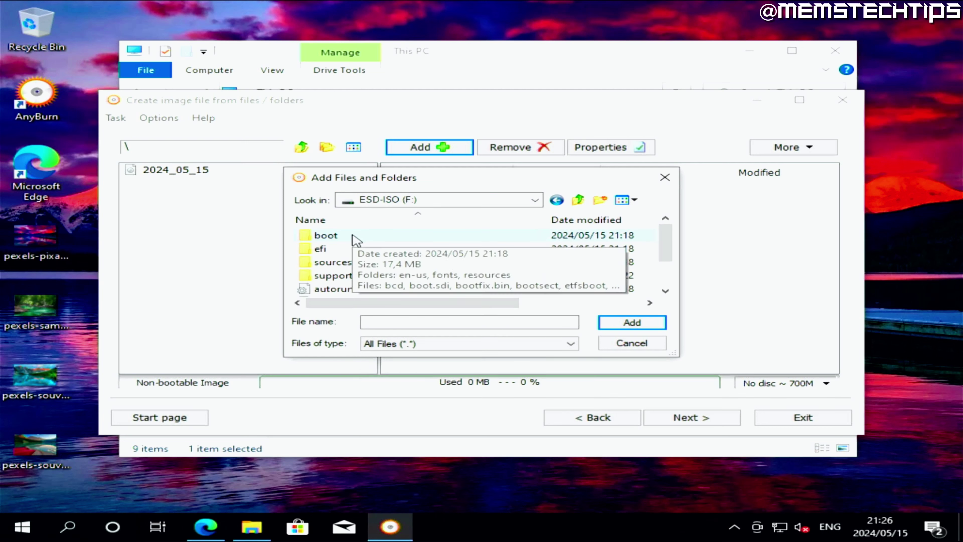
click(376, 237)
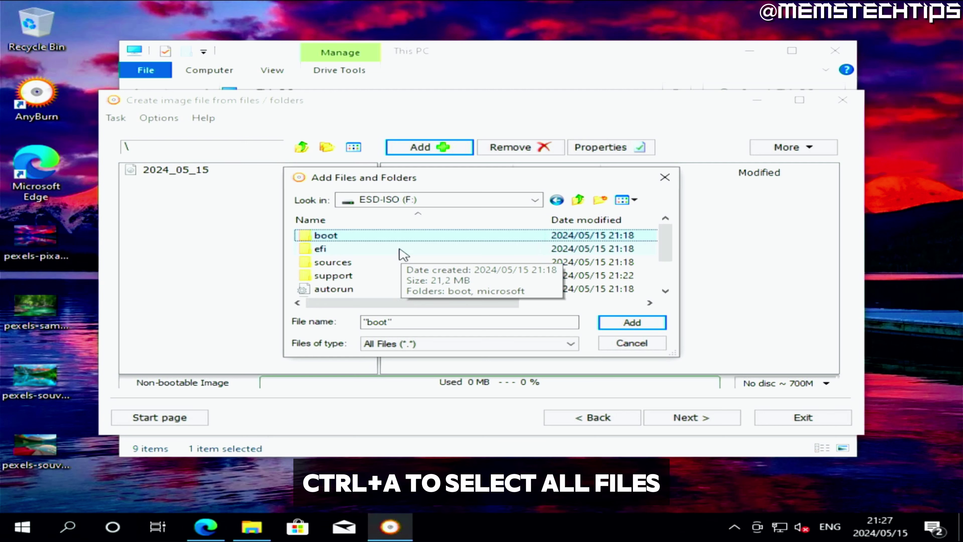
key(ctrl+a)
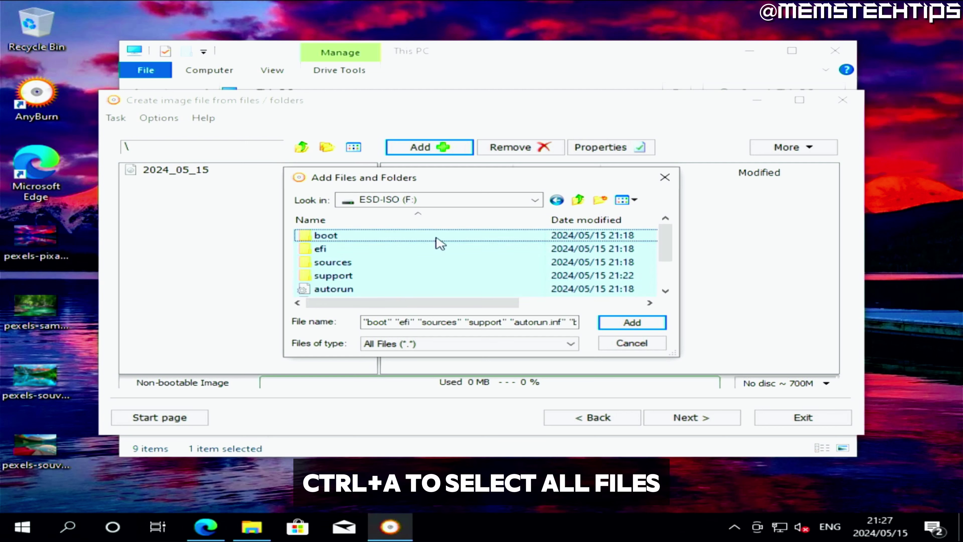
click(628, 322)
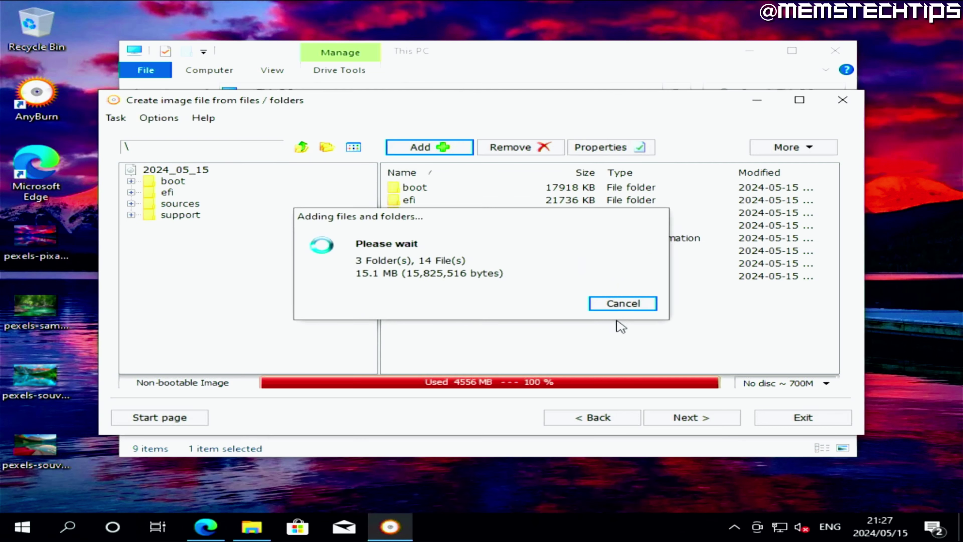
drag(408, 290, 438, 305)
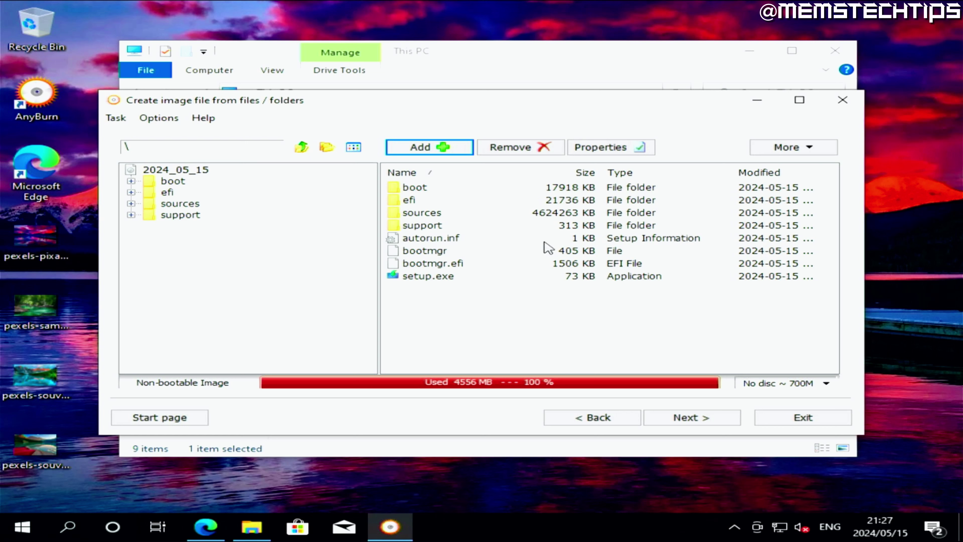
Set the destination image file to "Windows ISO" on the Desktop
click(712, 416)
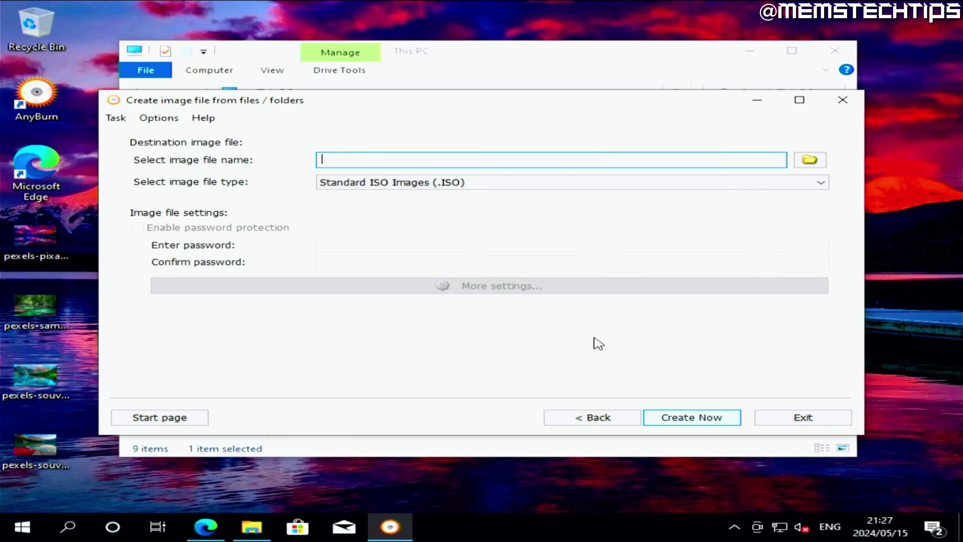
click(811, 162)
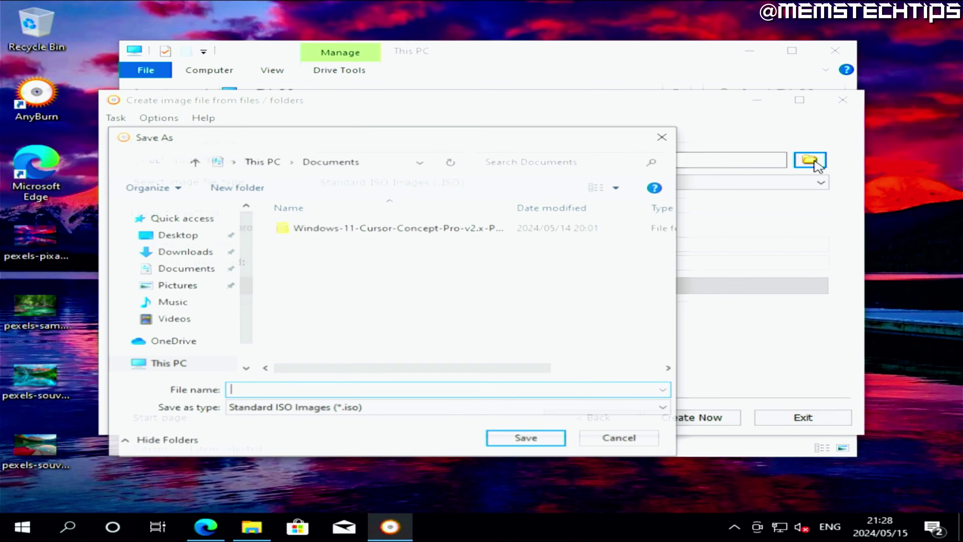
drag(333, 146, 394, 151)
click(253, 239)
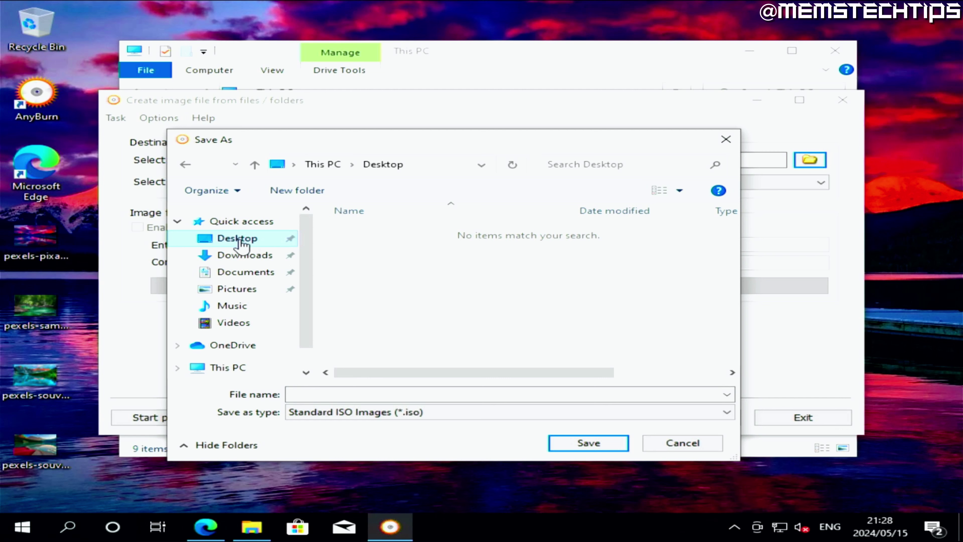
click(348, 393)
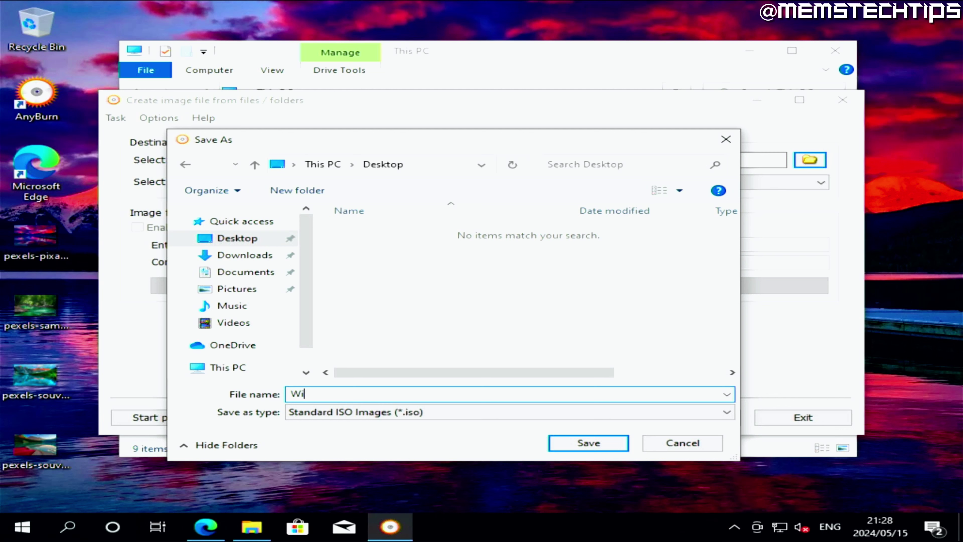
text(Windows ISO)
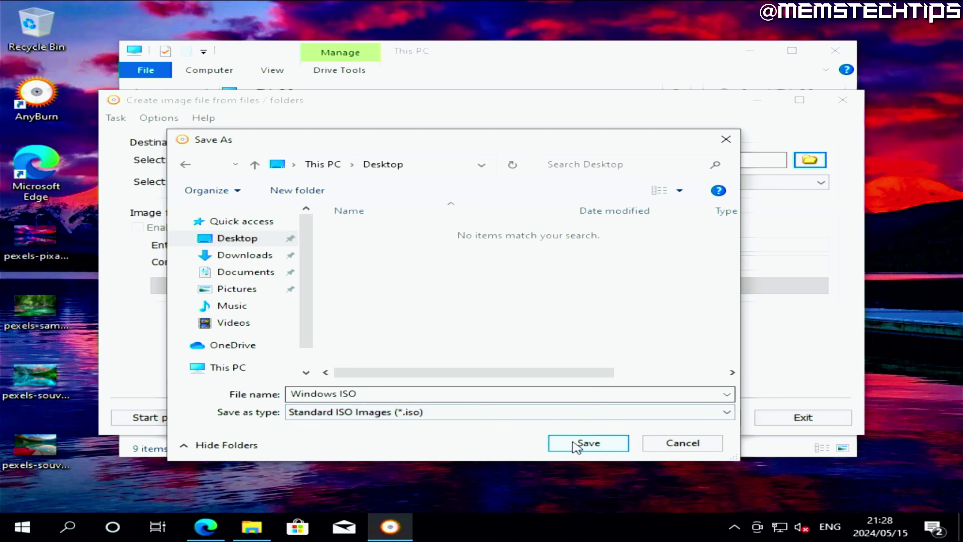
click(617, 445)
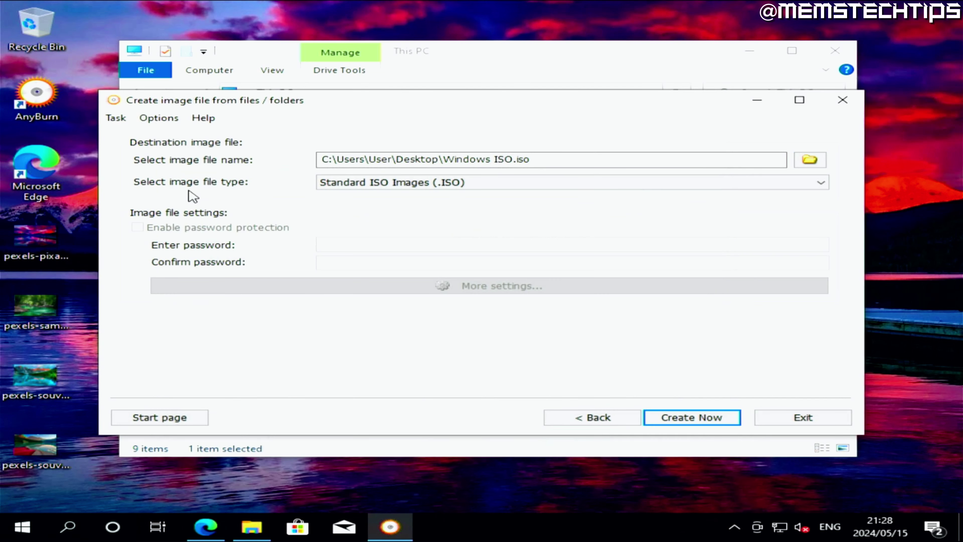
Choose Standard ISO Images (.ISO) as the image type, create the image file, and exit AnyBurn when it finishes
click(634, 184)
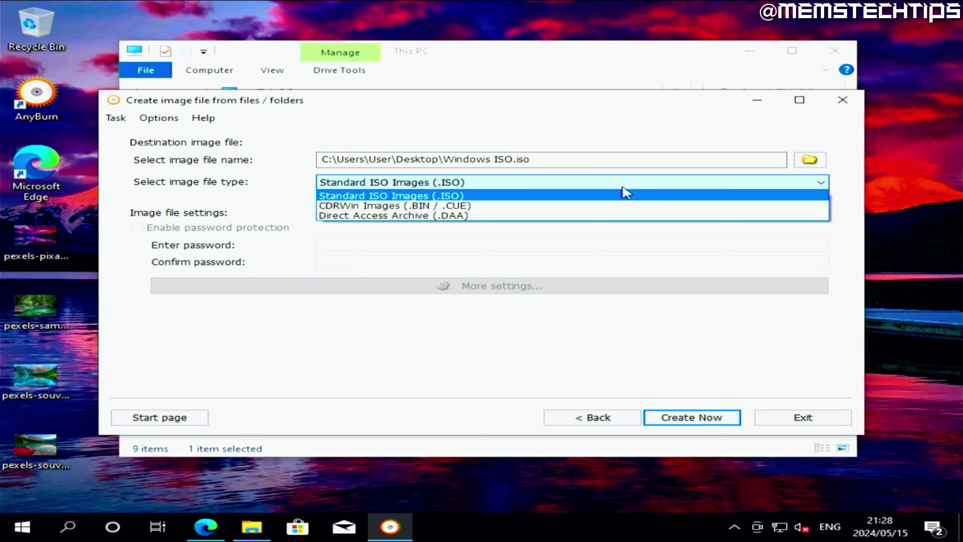
click(486, 200)
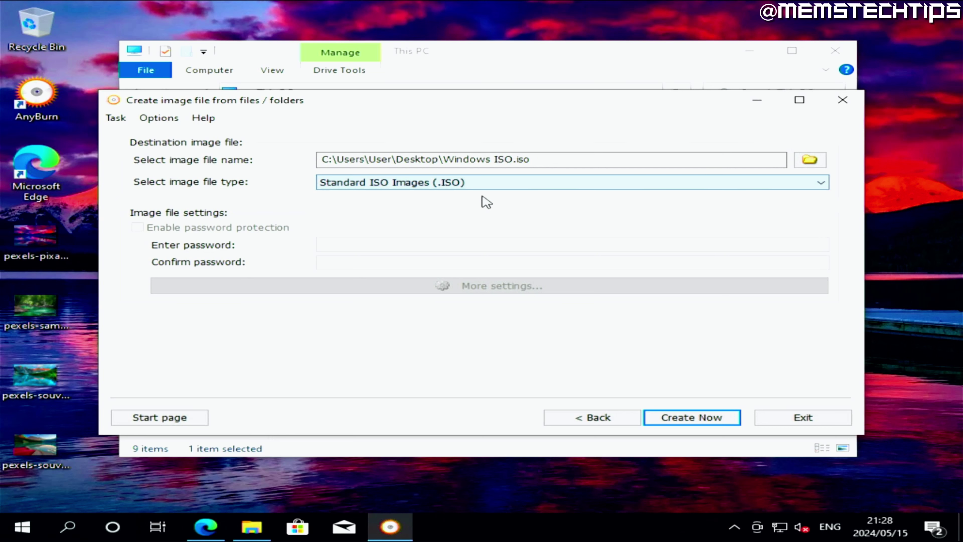
click(722, 421)
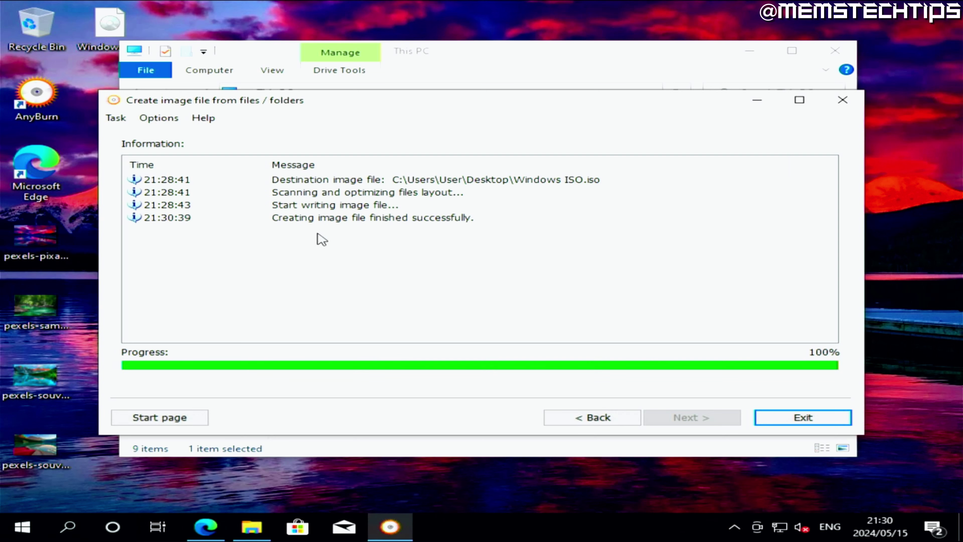
click(334, 223)
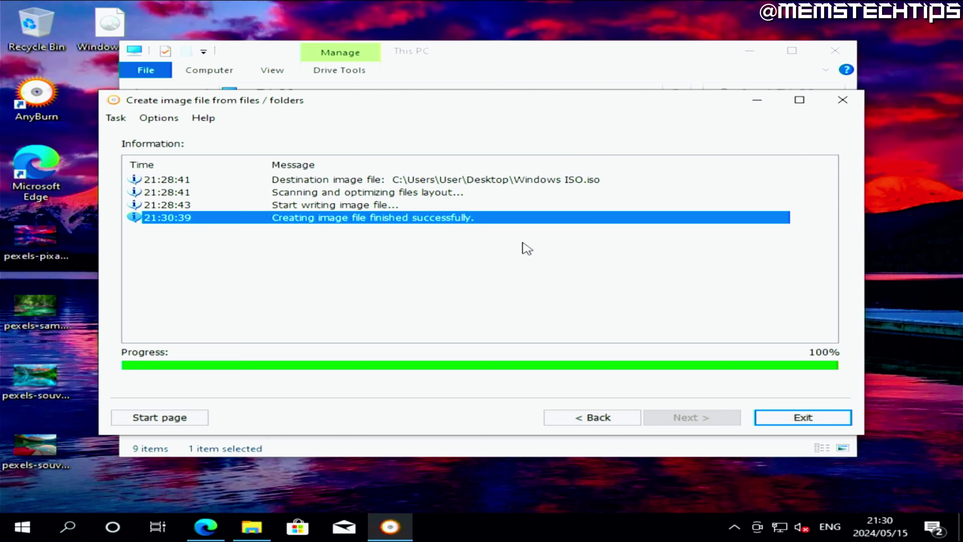
click(811, 420)
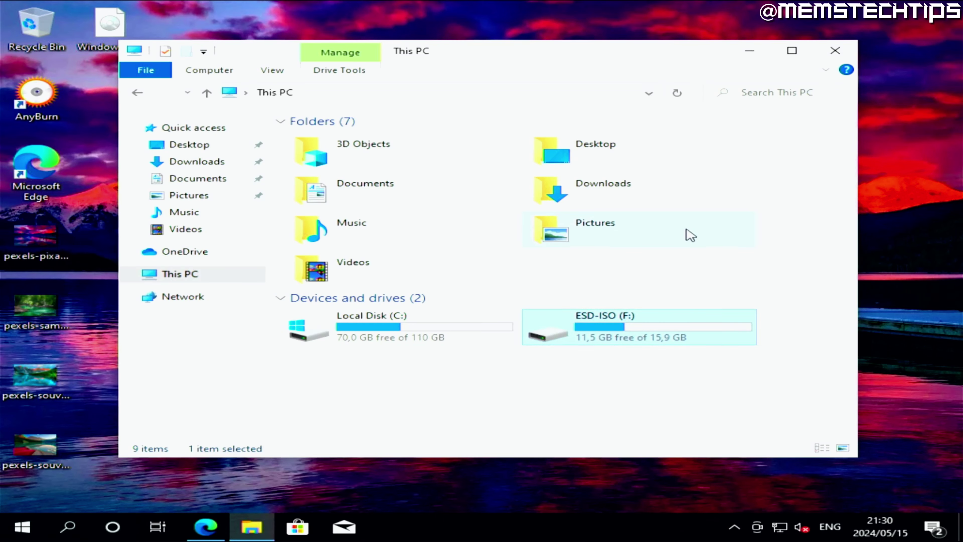
Mount the Windows ISO file from the desktop and launch the setup application inside it
click(751, 48)
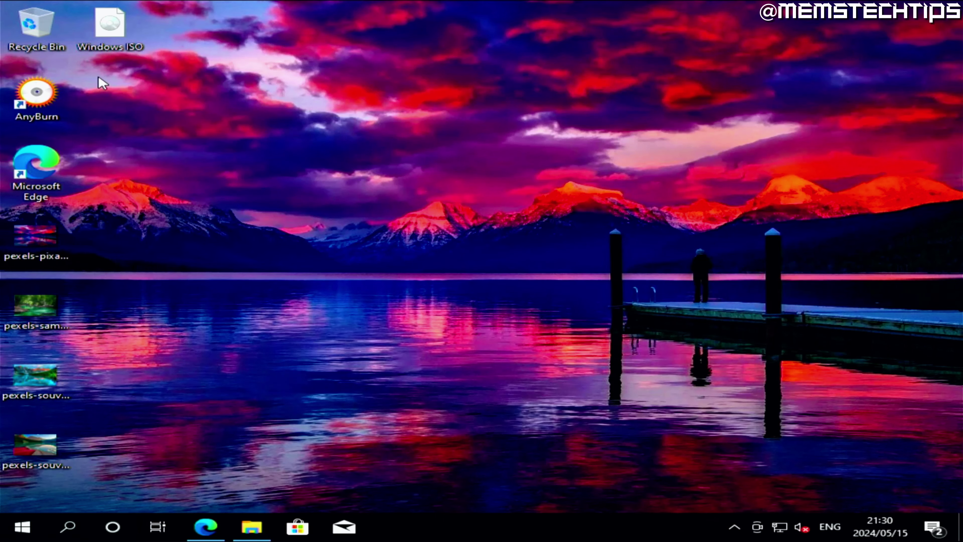
mouse_move(130, 44)
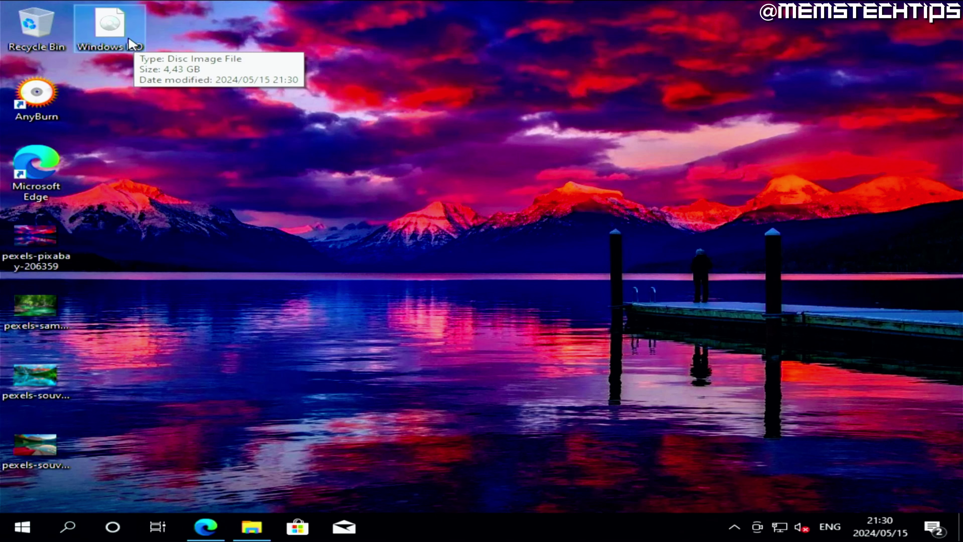
right_click(114, 24)
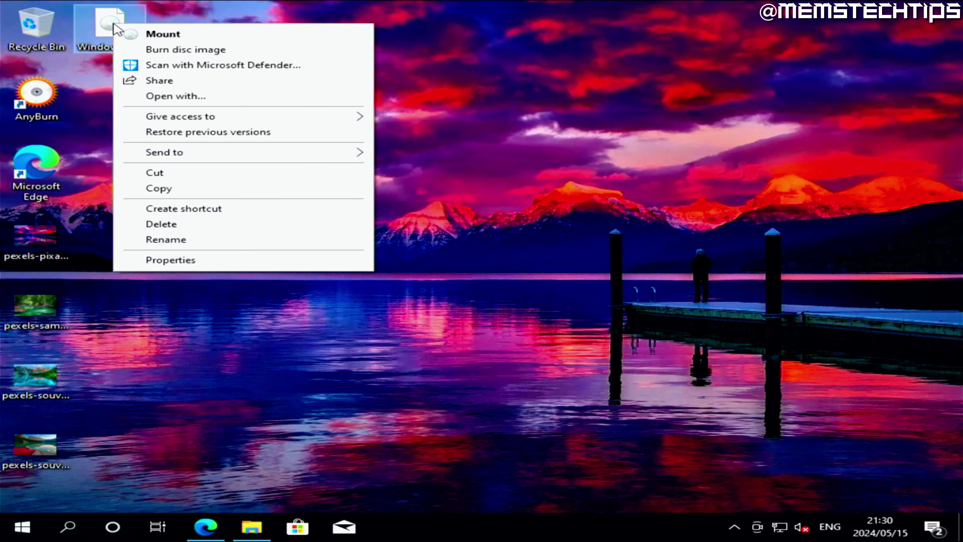
click(196, 37)
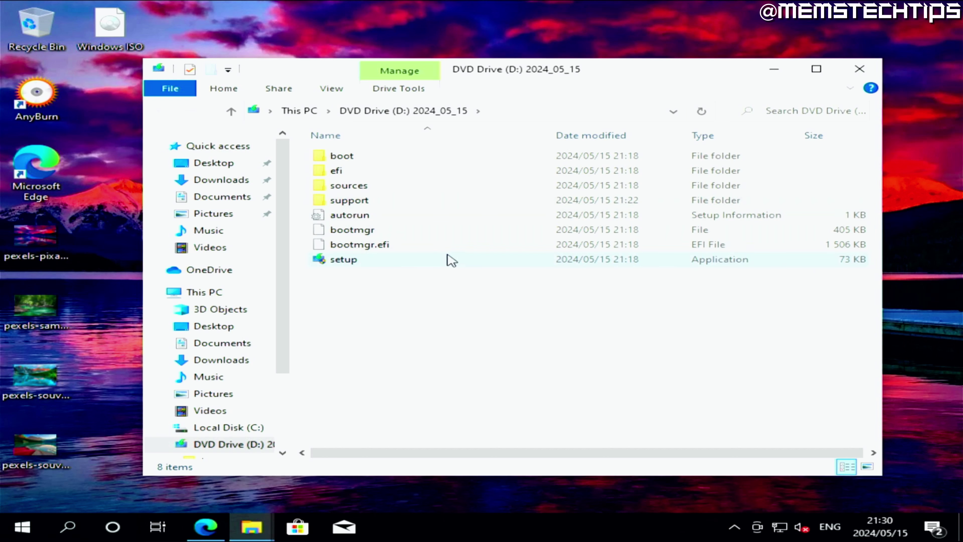
double_click(393, 265)
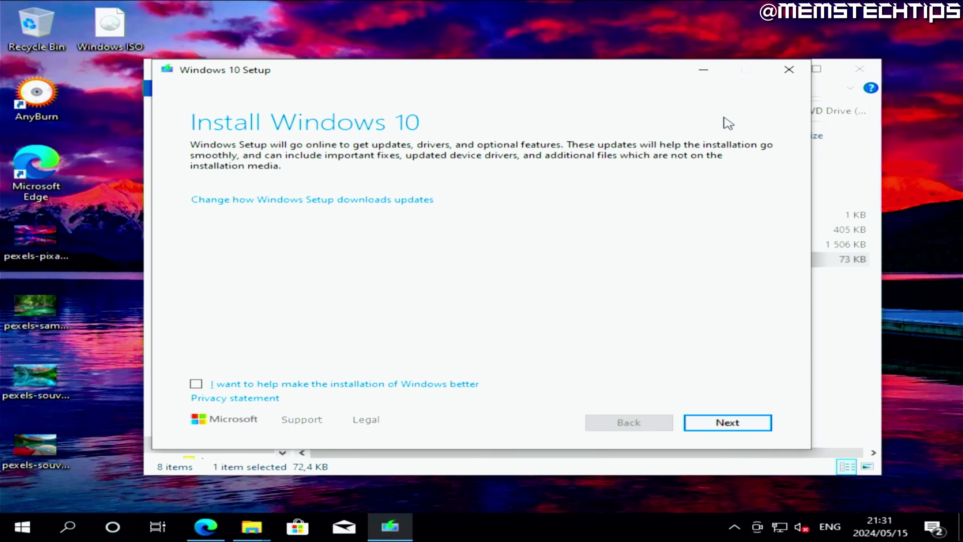
Quit Windows 10 Setup and eject the mounted DVD Drive (D:)
click(789, 70)
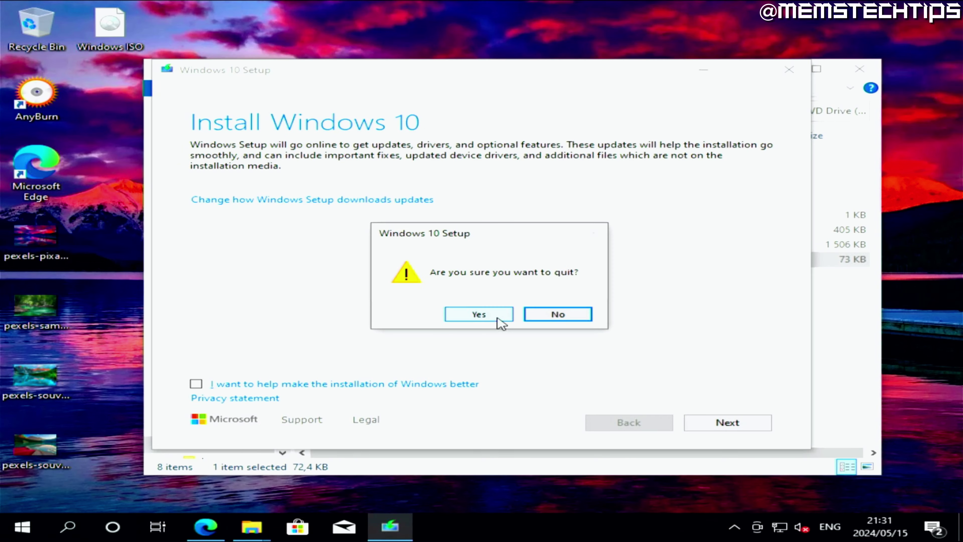
click(499, 320)
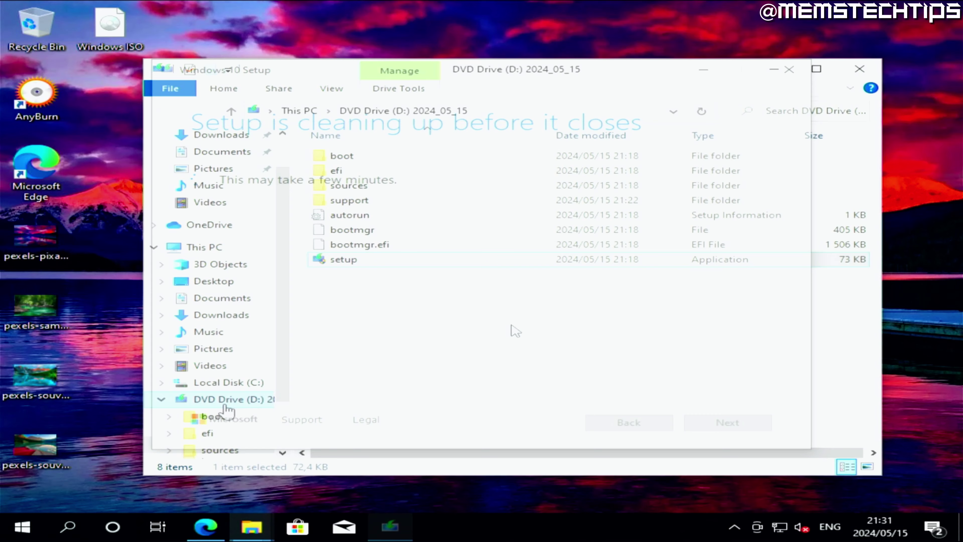
right_click(227, 402)
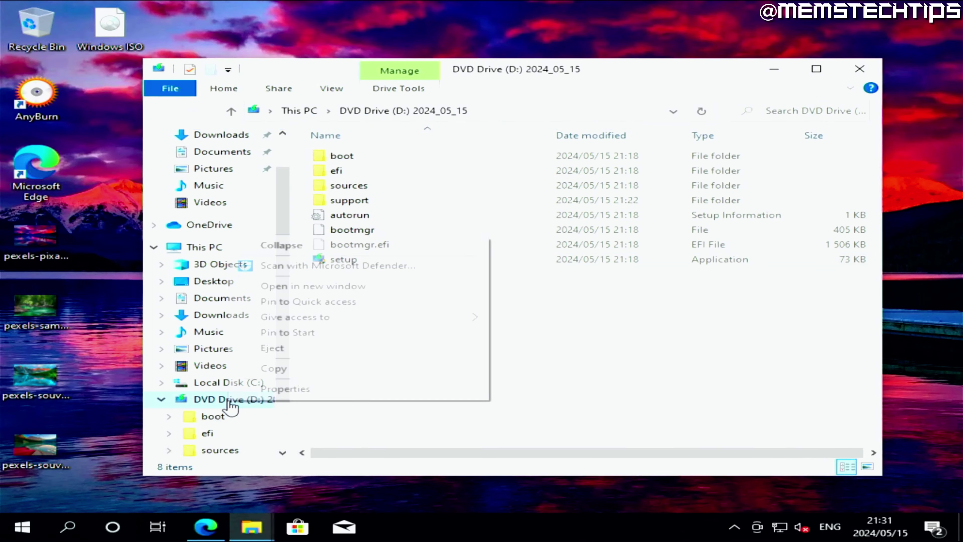
click(272, 349)
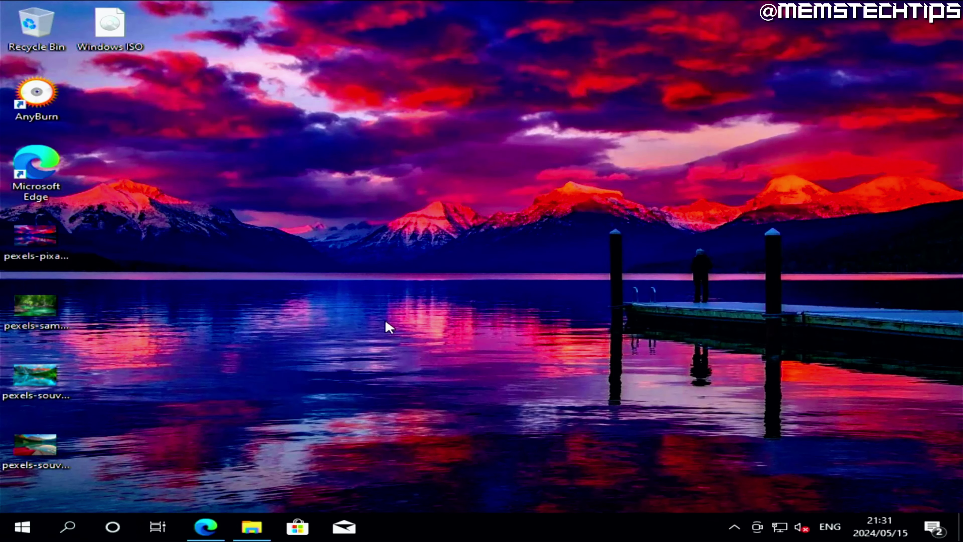
Delete the Windows ISO file from the desktop
click(106, 33)
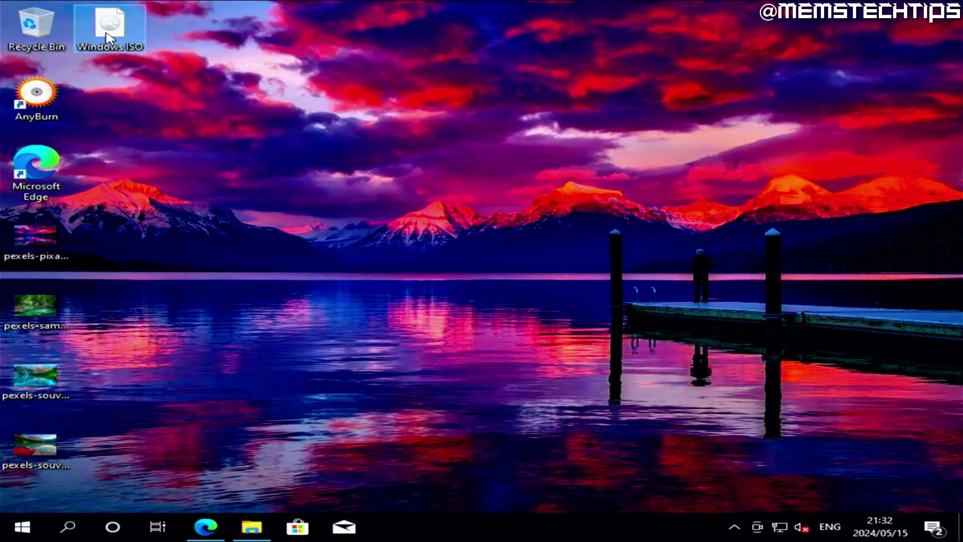
right_click(107, 34)
click(182, 249)
click(550, 319)
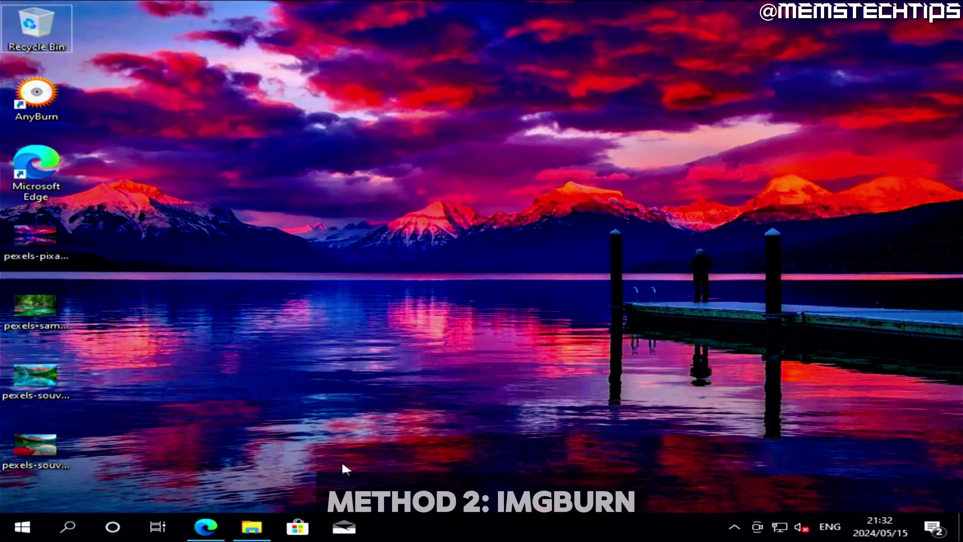
Switch to Microsoft Edge, download ImgBurn 2.5.8.0 from the ImgBurn-provided Mirror 7 on imgburn.com, and run the downloaded installer
click(207, 527)
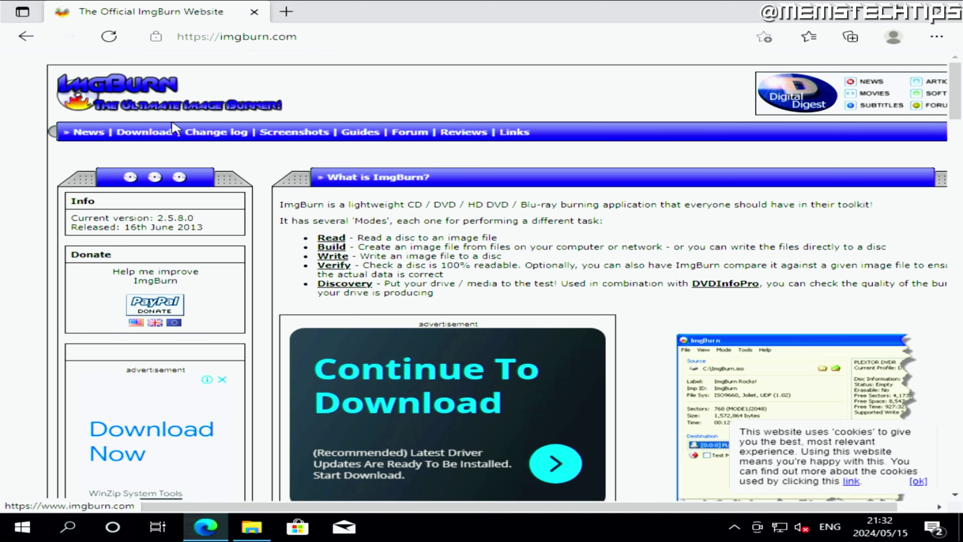
click(162, 133)
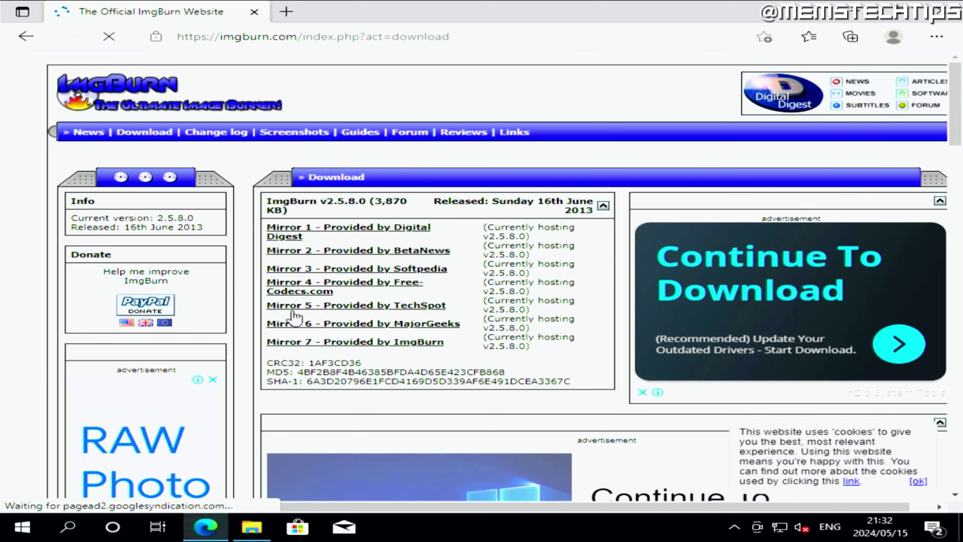
click(436, 345)
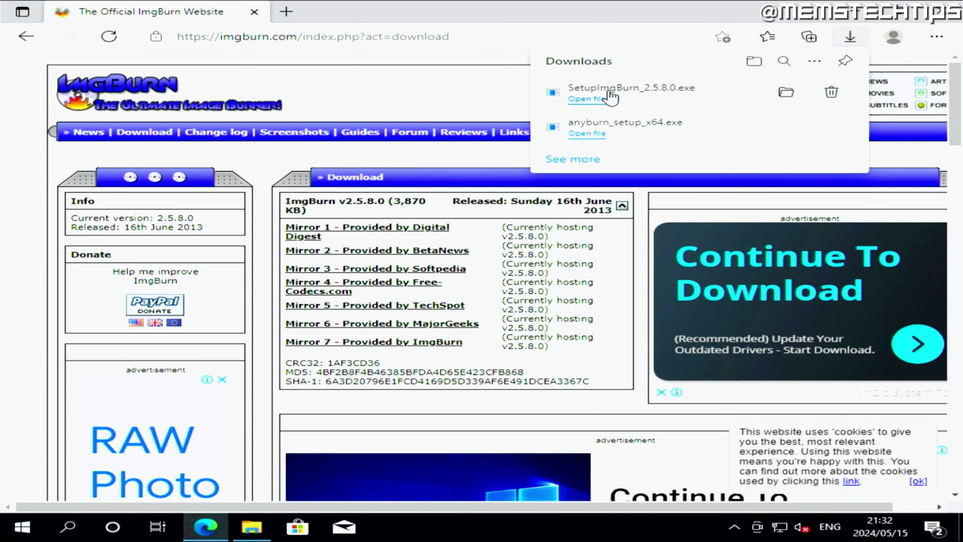
click(587, 99)
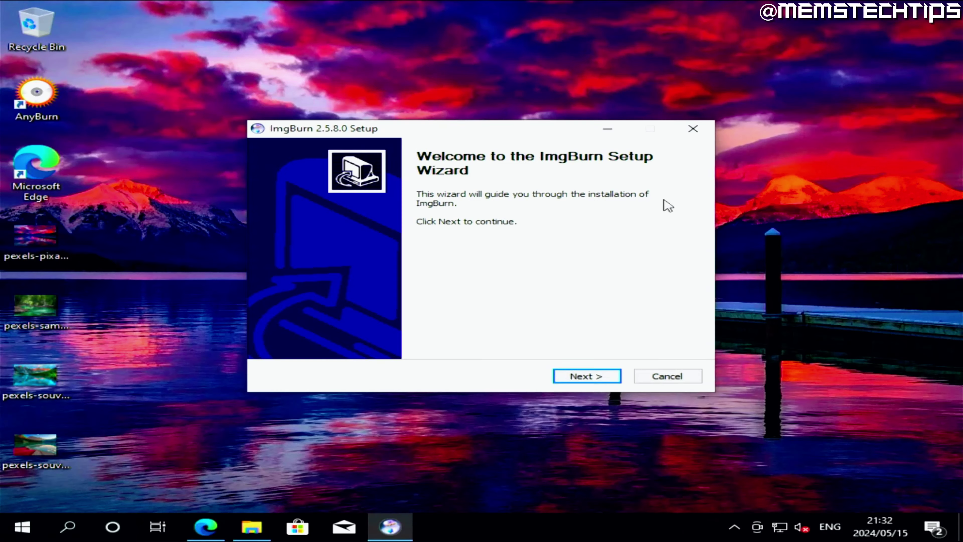
Install ImgBurn with the license accepted, the Full install type and periodic checks for newer versions enabled
click(605, 381)
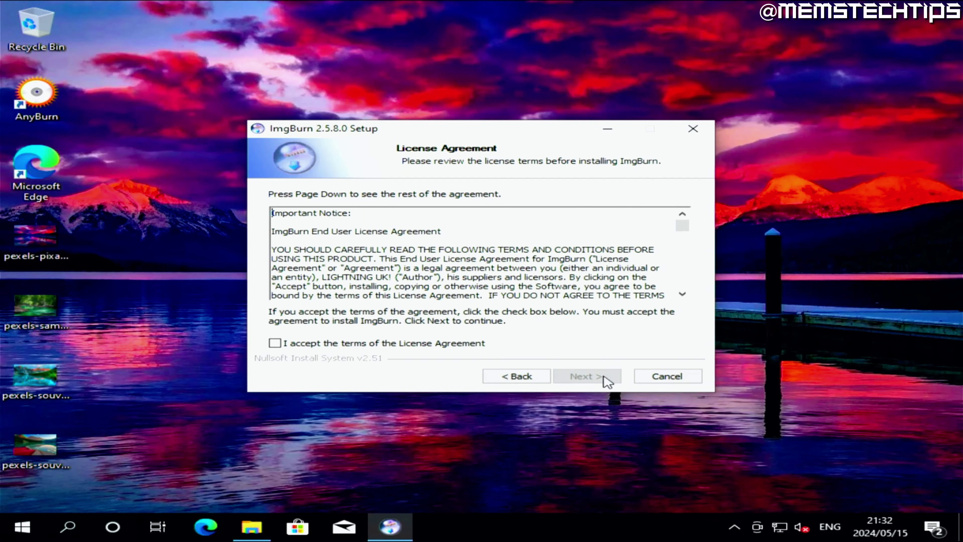
click(474, 344)
click(562, 375)
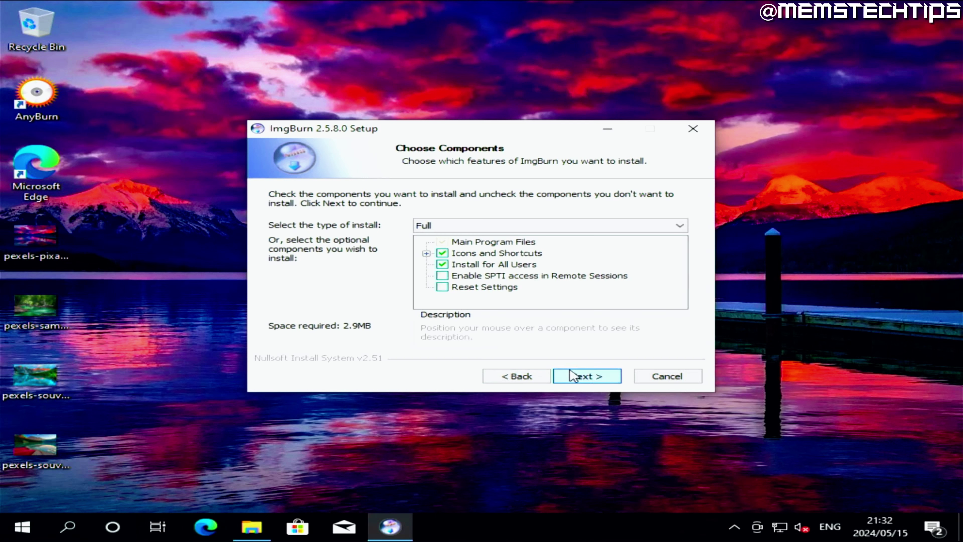
click(581, 377)
click(585, 380)
click(596, 380)
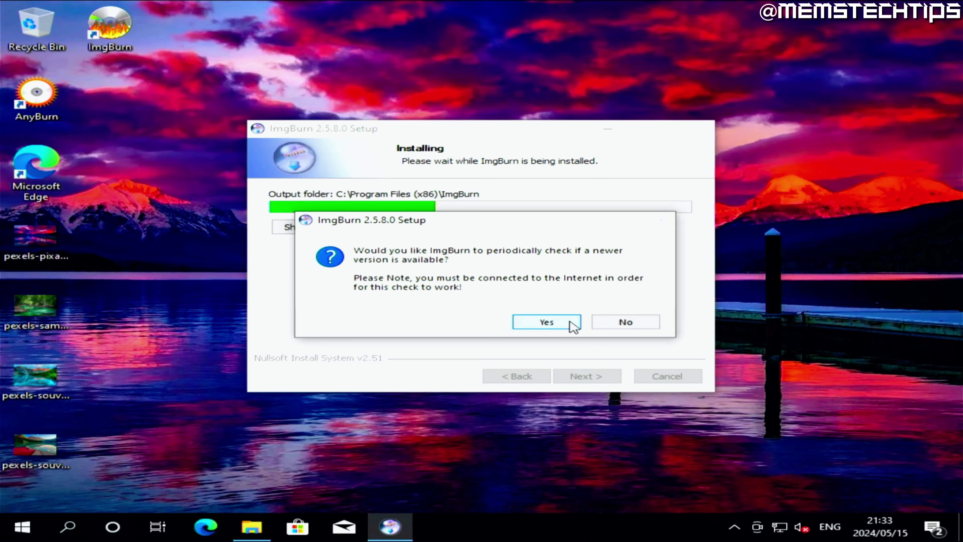
click(571, 322)
click(605, 376)
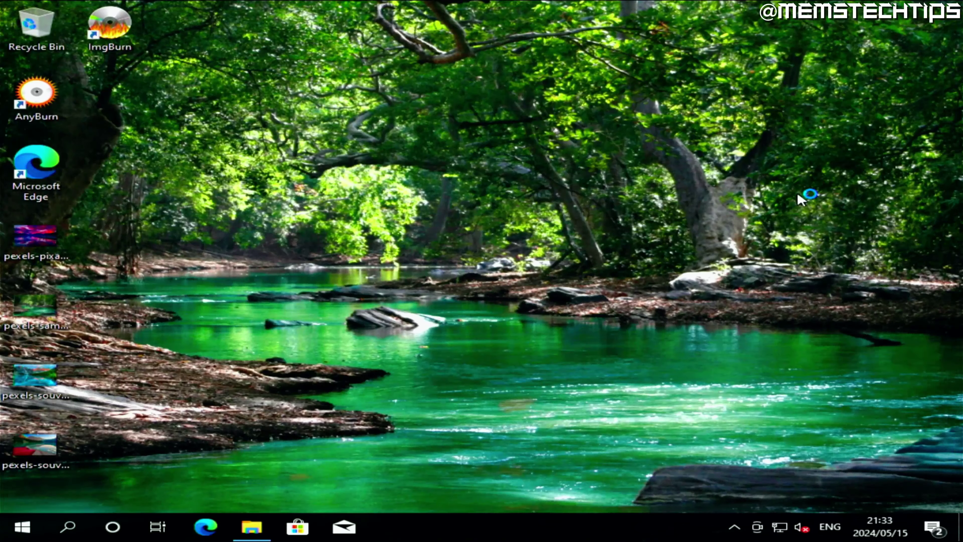
Launch ImgBurn, start creating an image file from files/folders, and add the ESD-ISO (F:) drive as the source
click(125, 43)
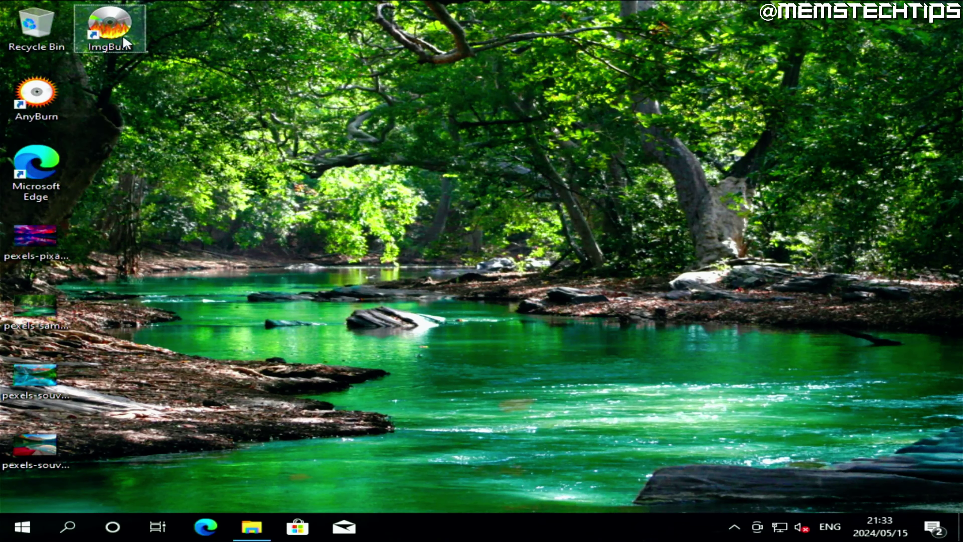
click(109, 38)
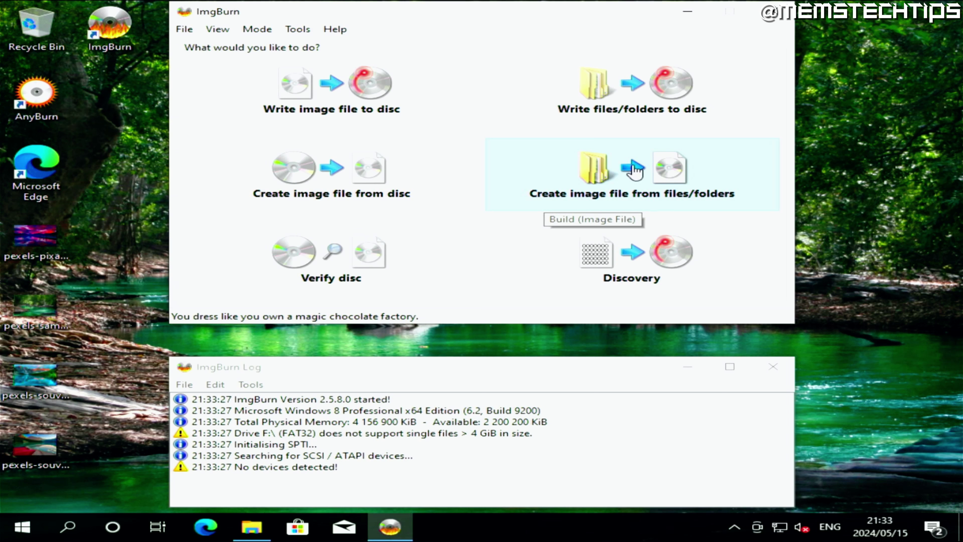
click(637, 175)
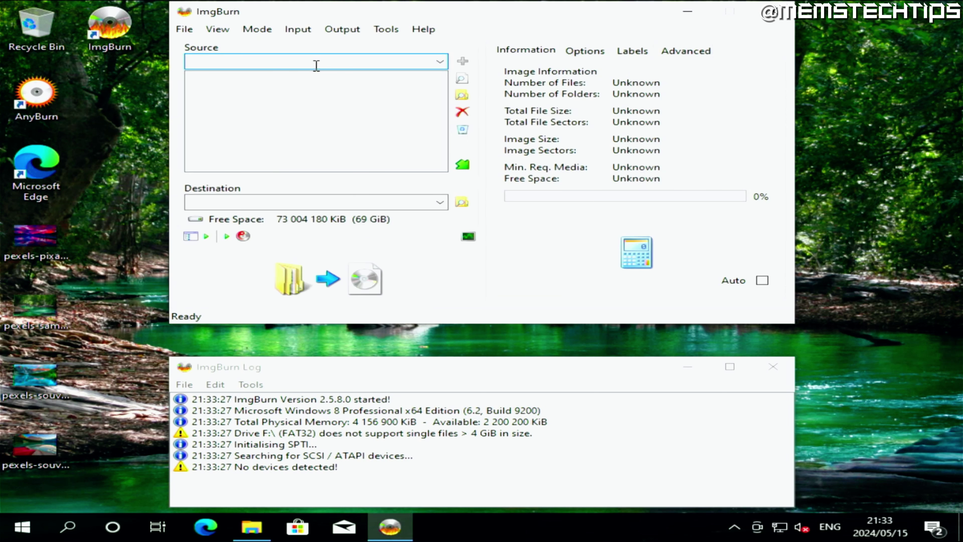
click(461, 97)
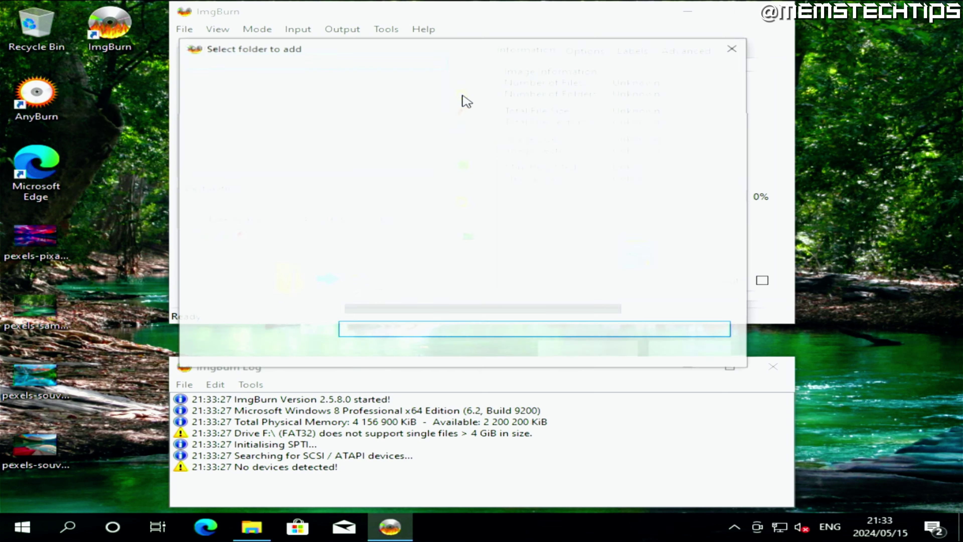
scroll(322, 226, down, 2)
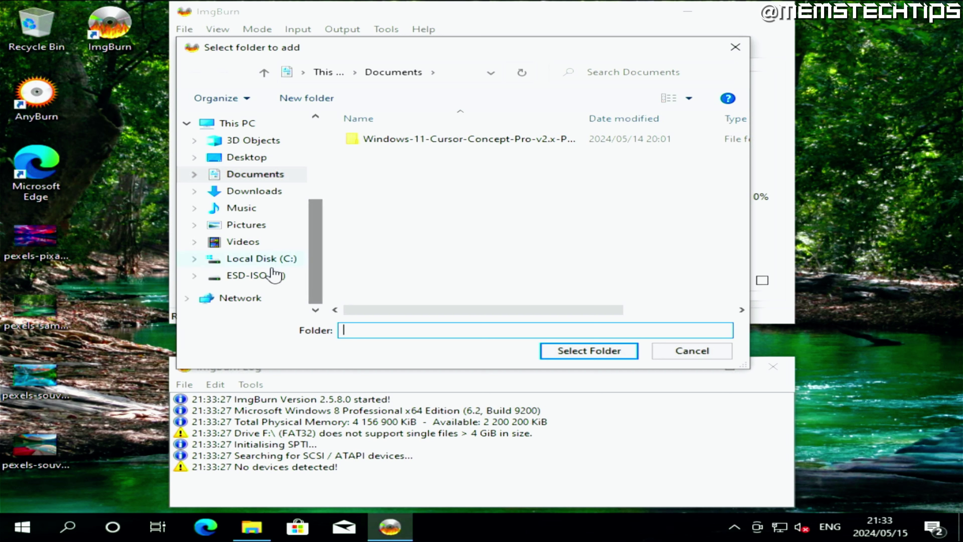
click(253, 277)
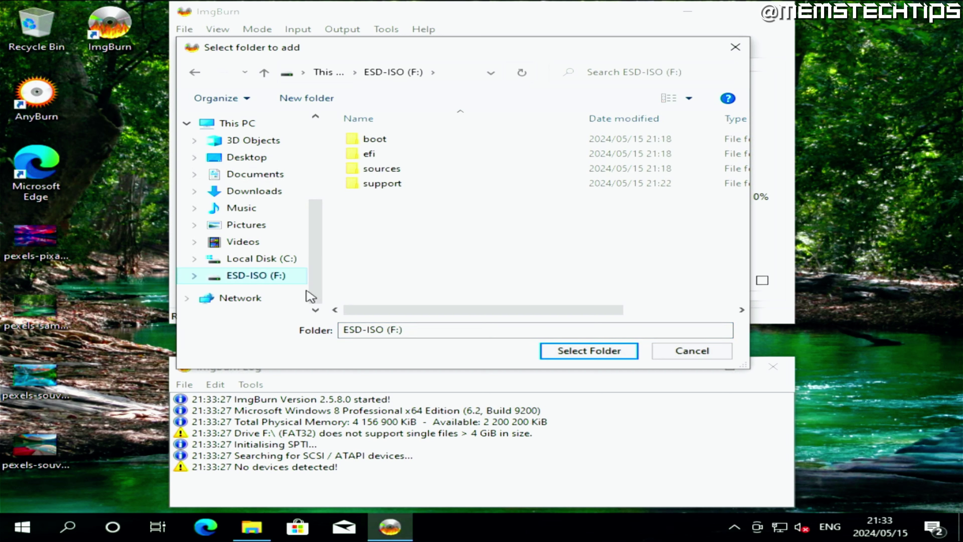
click(571, 355)
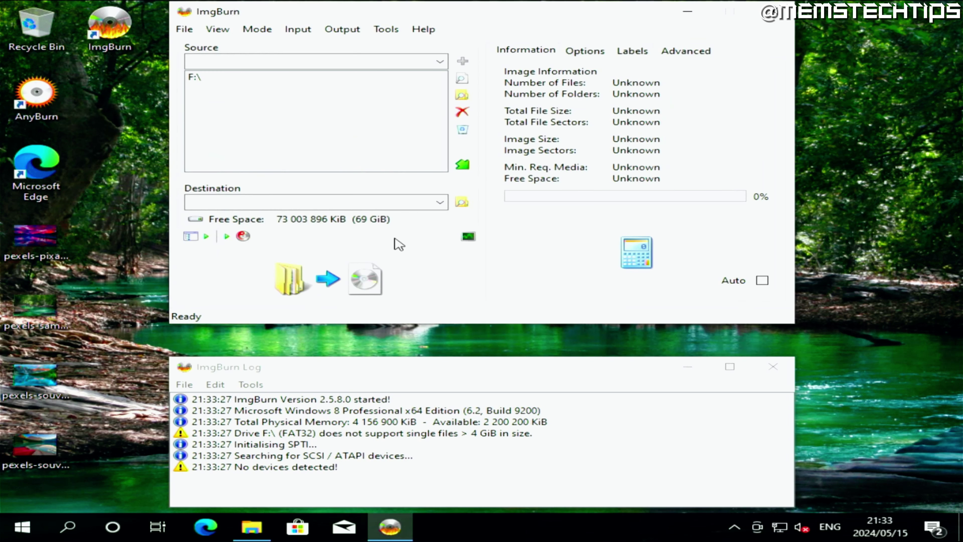
Set the destination of the image to an ISO file named "Windows ISO" on the Desktop
click(462, 205)
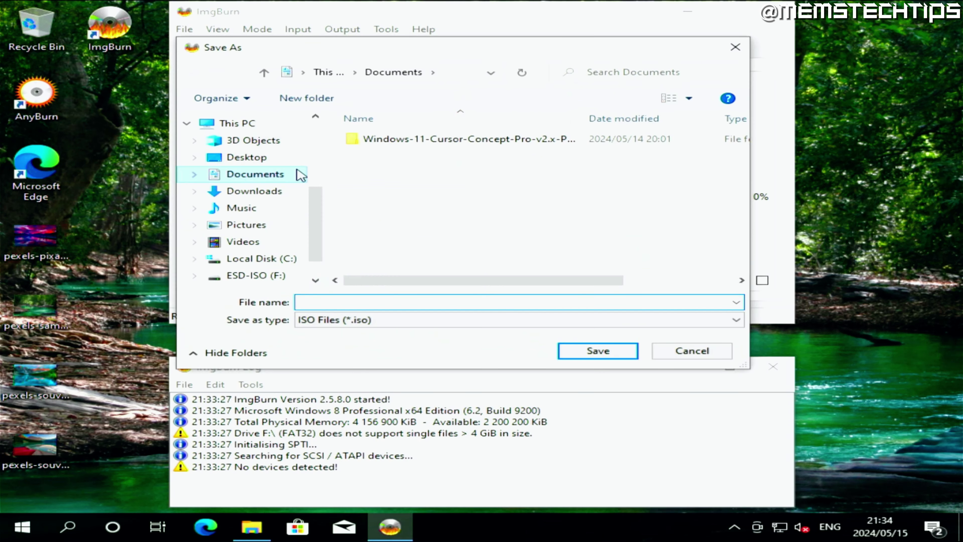
click(260, 163)
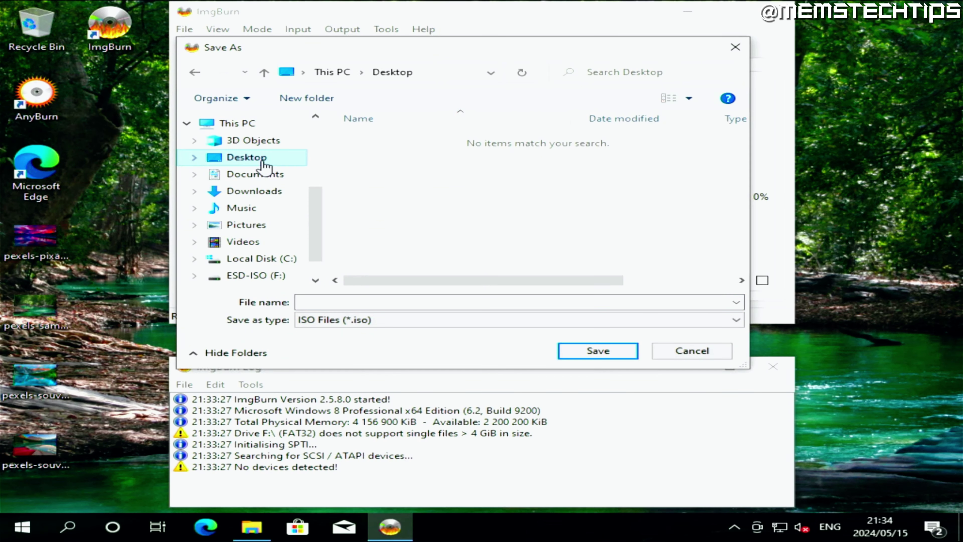
click(333, 302)
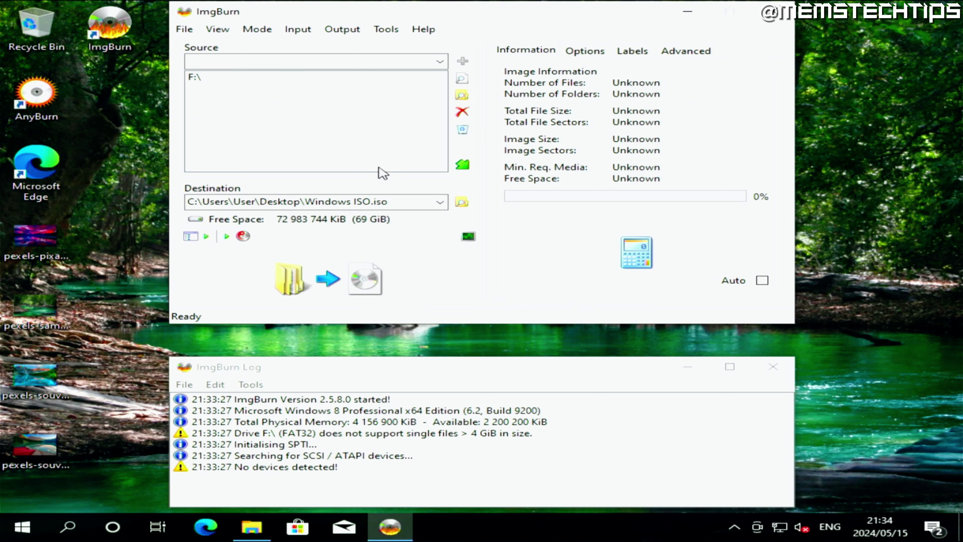
Make the image bootable with etfsboot from the F: drive's boot folder as boot image and "Microsoft Corporation" as developer ID
click(686, 57)
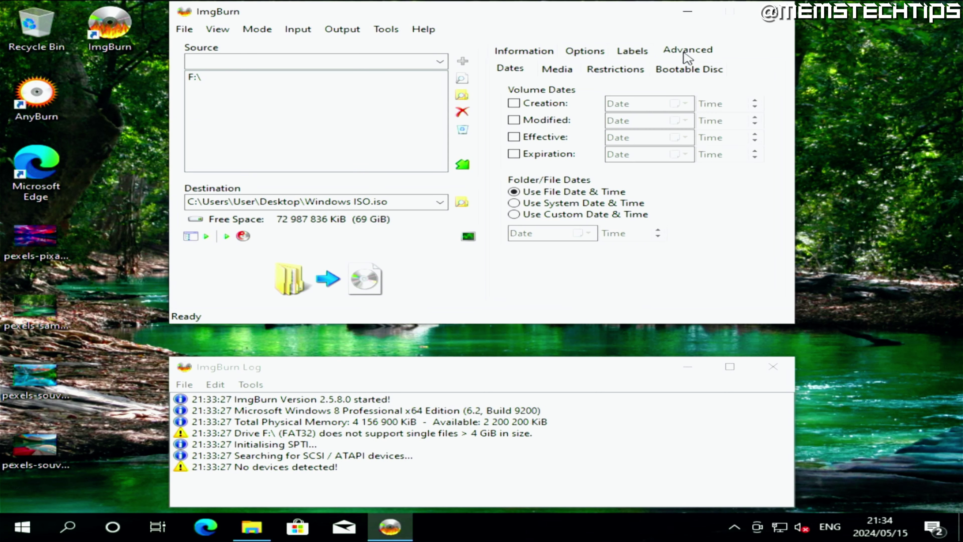
click(689, 72)
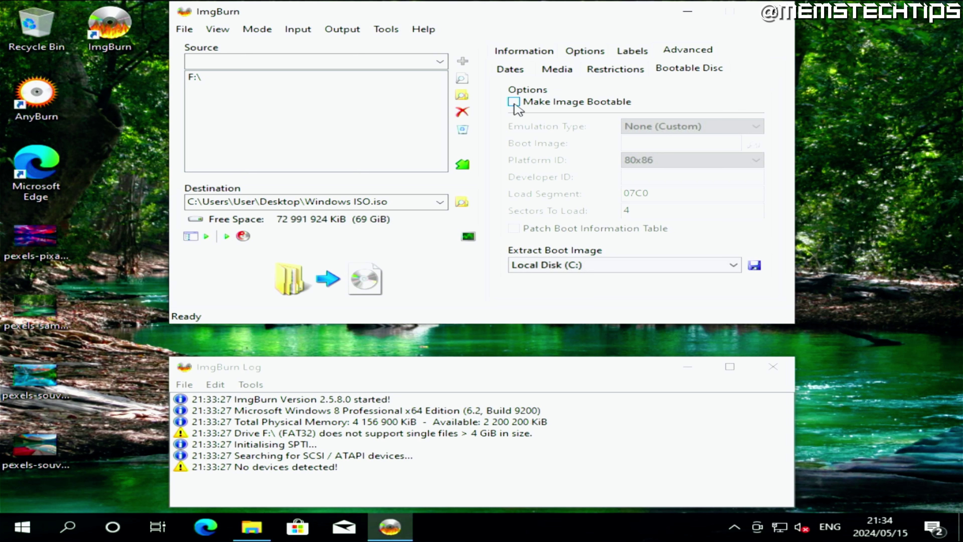
click(514, 102)
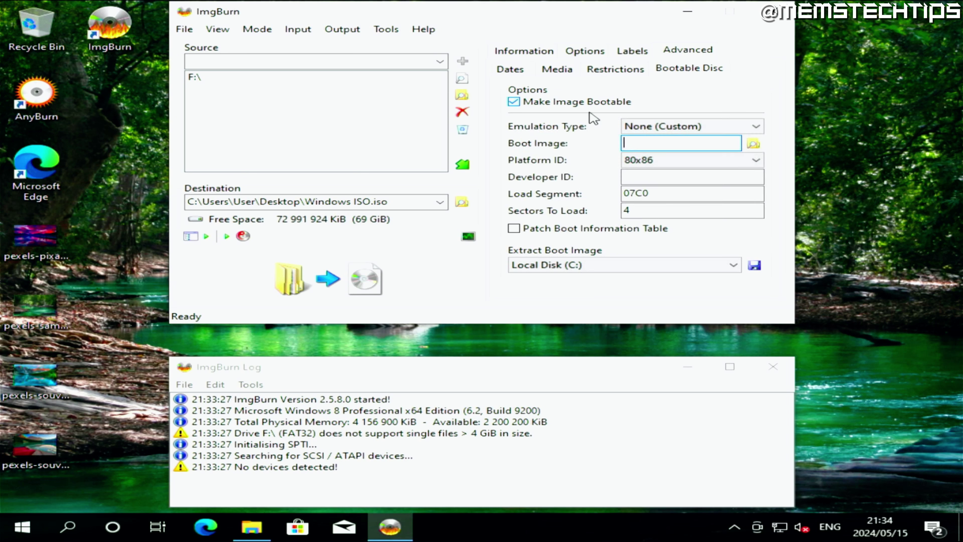
click(753, 143)
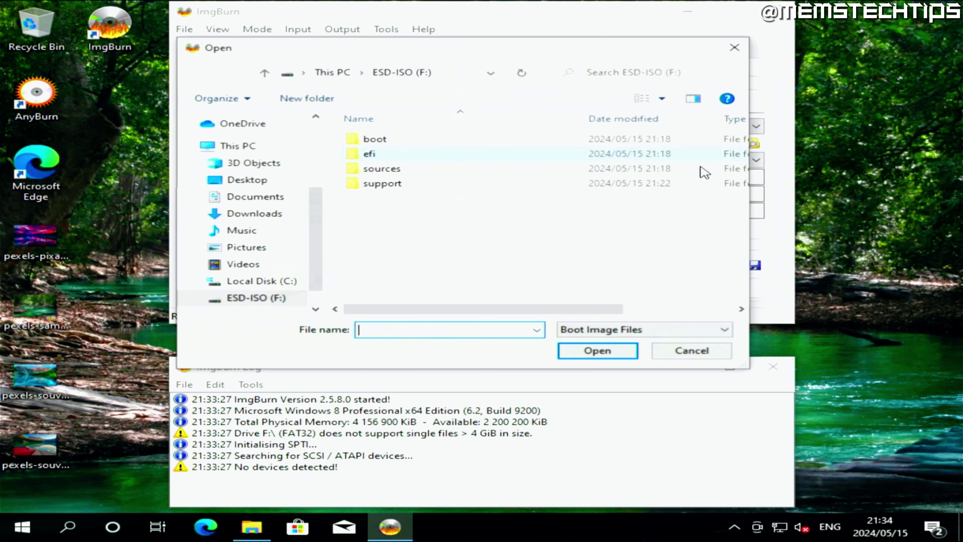
double_click(383, 139)
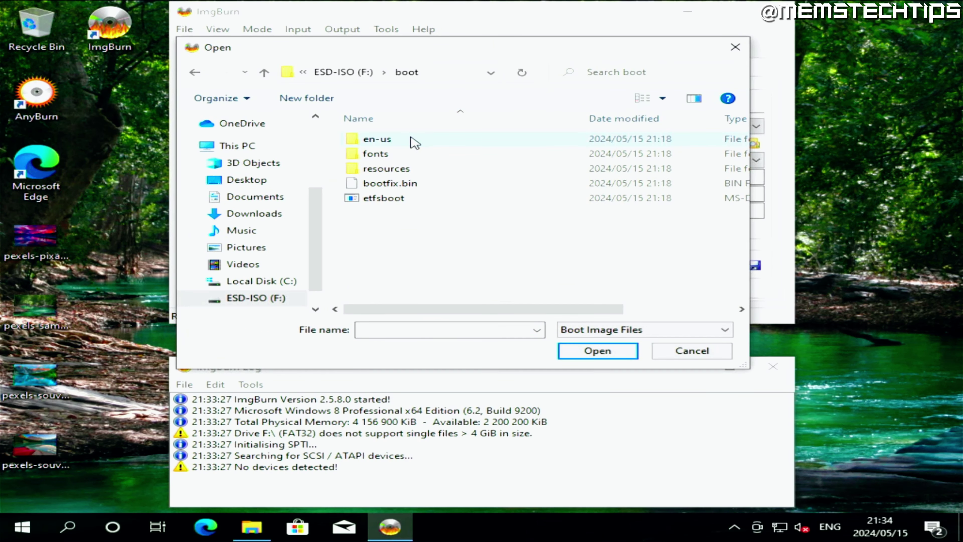
click(384, 198)
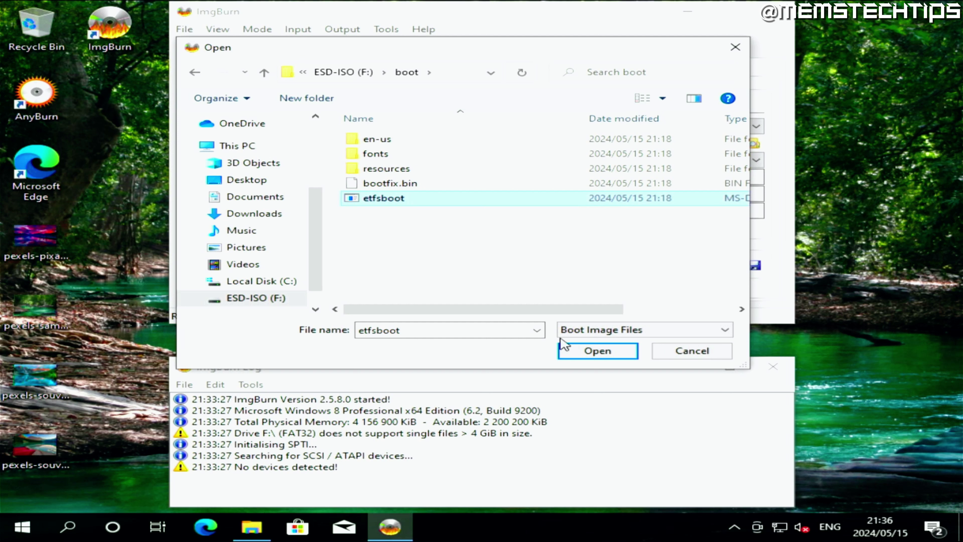
click(581, 351)
text(Microsoft Corporation)
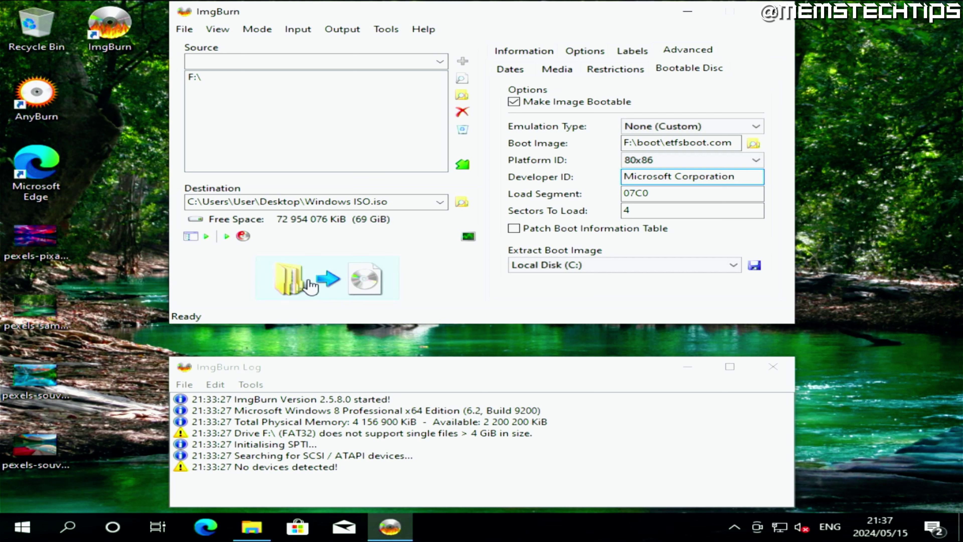
Build the image, accepting the Sectors To Load correction to 8 and the suggested volume label, and close ImgBurn when it finishes
click(322, 283)
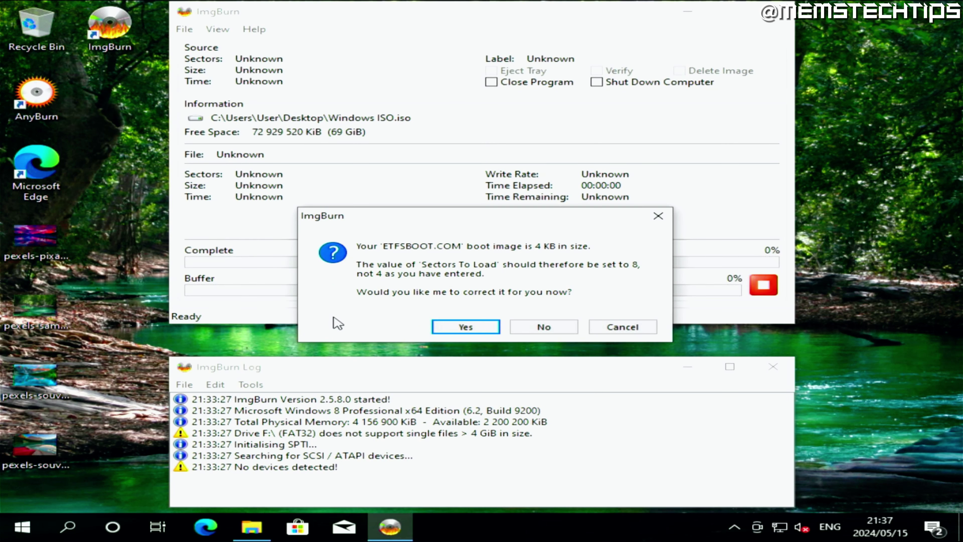
click(480, 329)
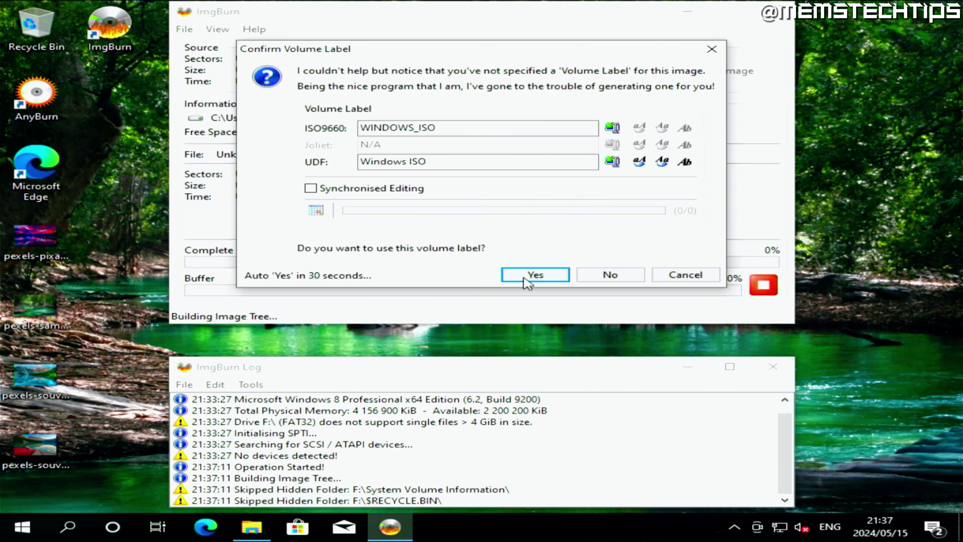
click(525, 279)
key(Return)
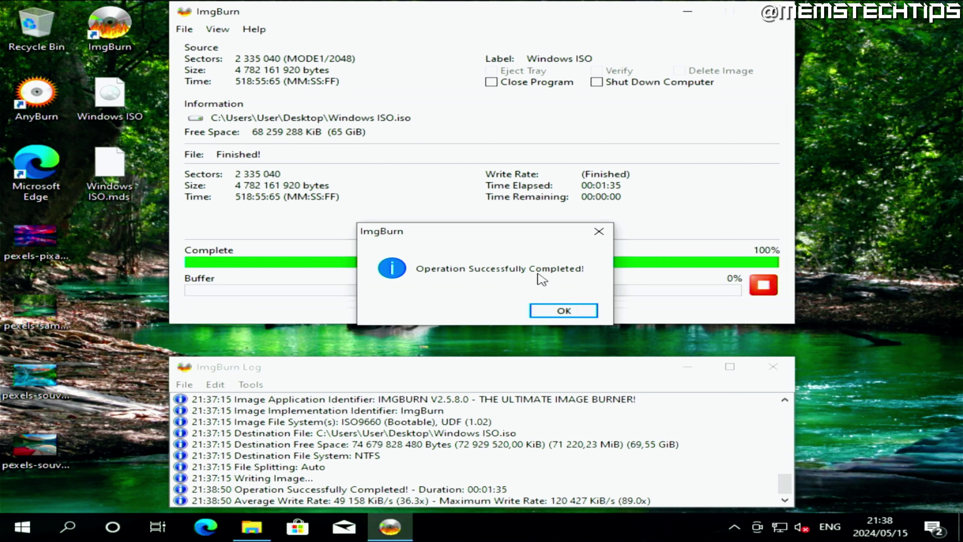
click(582, 315)
click(773, 11)
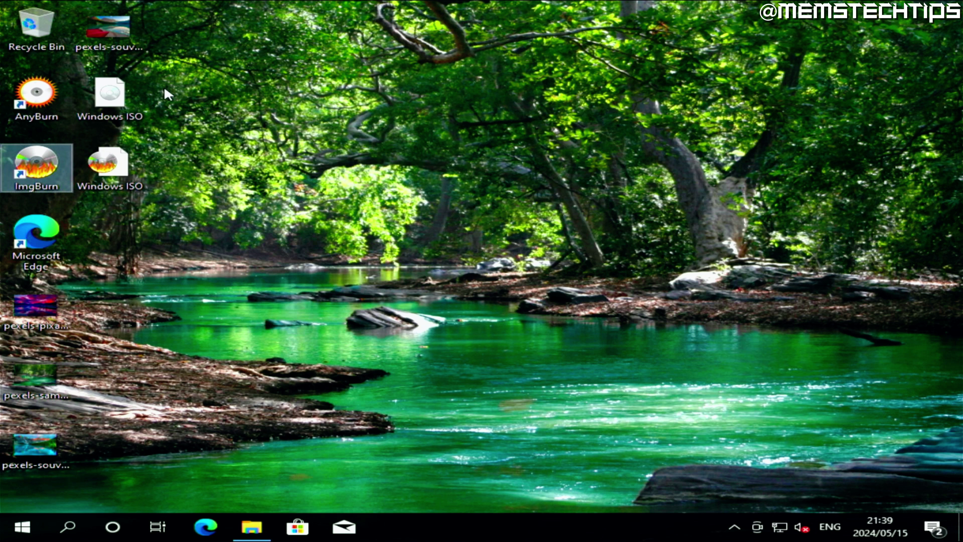
Check the properties of the Windows ISO .mds file on the Desktop and close them without changes
drag(206, 85, 98, 111)
click(125, 222)
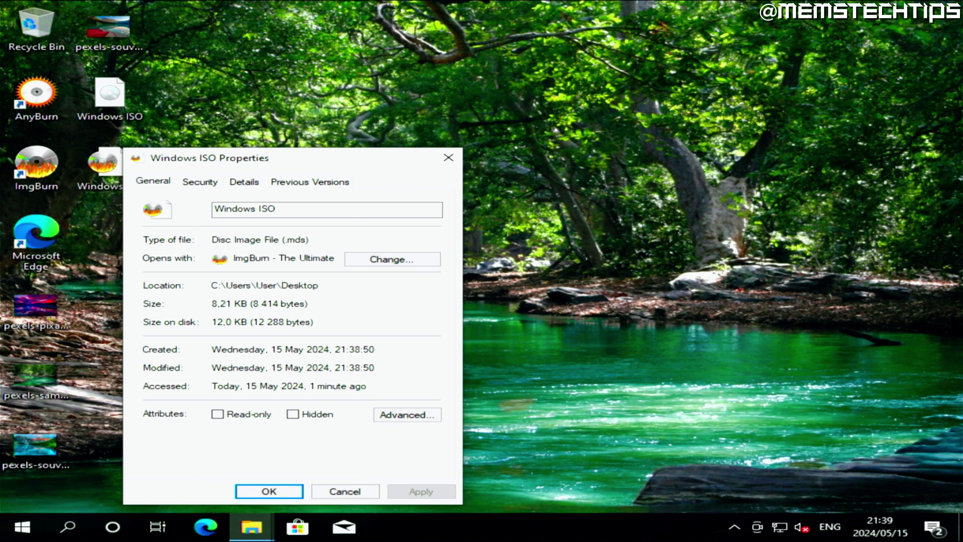
click(345, 492)
click(166, 213)
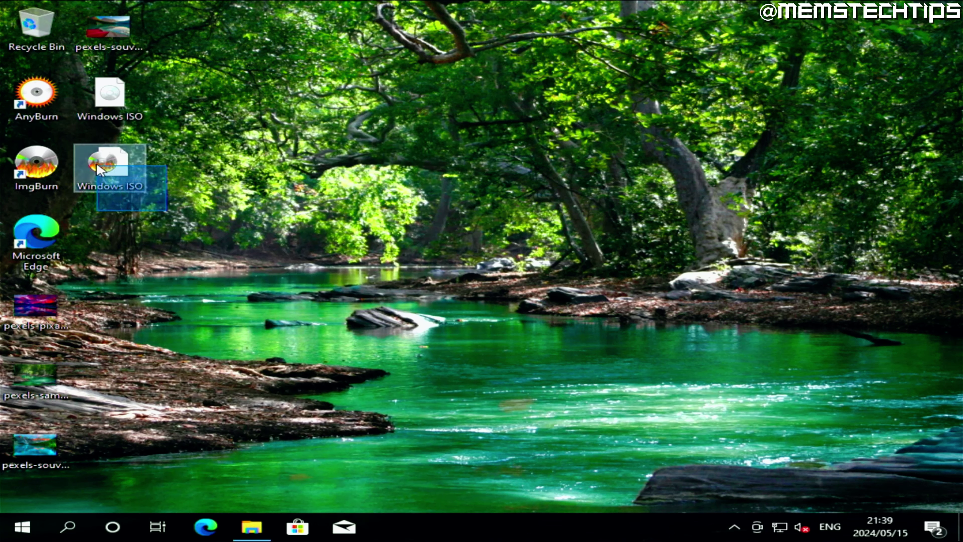
Move the Windows ISO disc image away from the other icons to the middle of the Desktop and mount it
drag(114, 102, 410, 174)
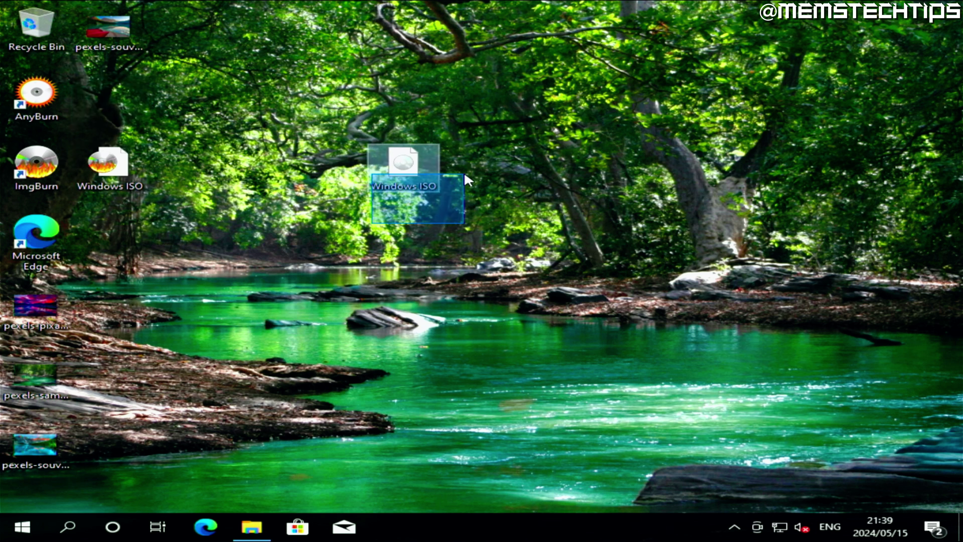
right_click(399, 175)
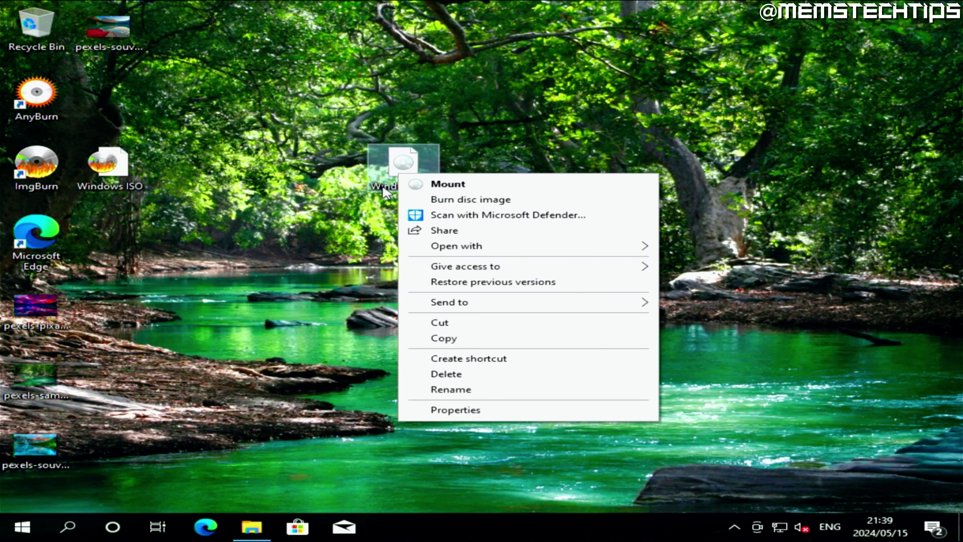
click(470, 184)
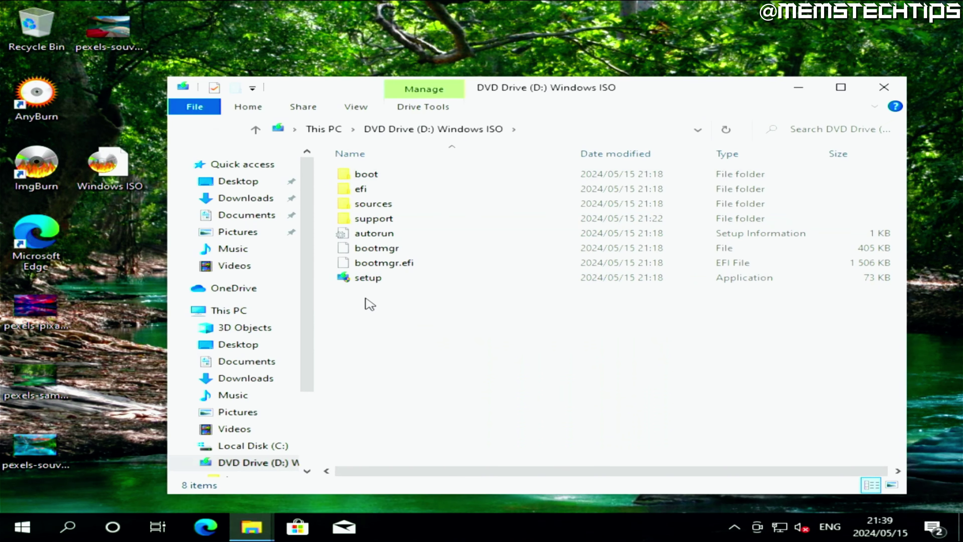
Test the image by running setup from the mounted DVD Drive (D:), and quit Windows 10 Setup at its first page
click(380, 277)
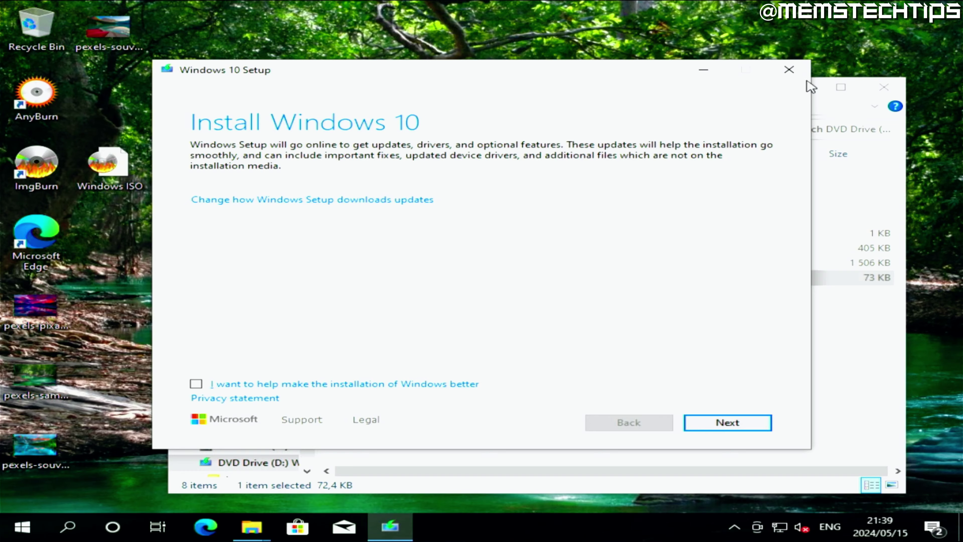
click(789, 69)
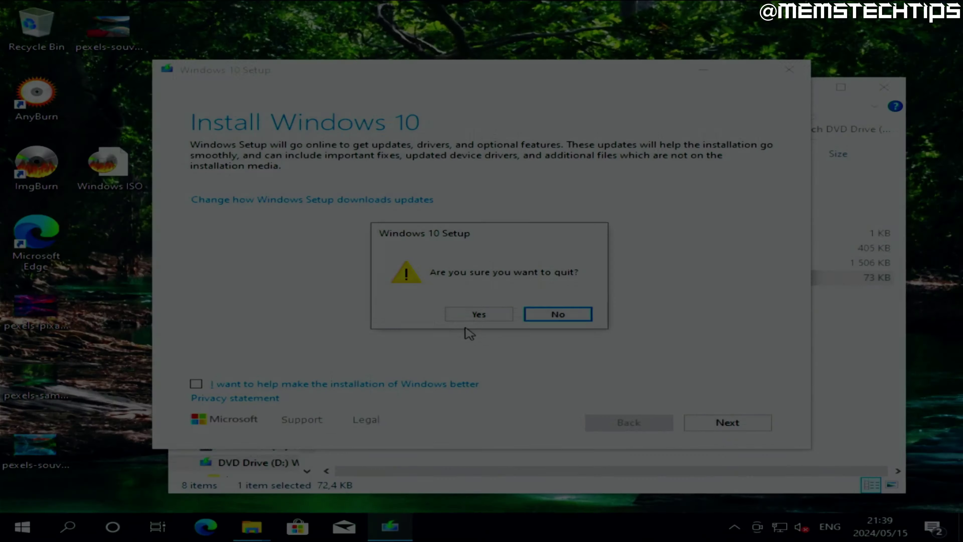
click(470, 316)
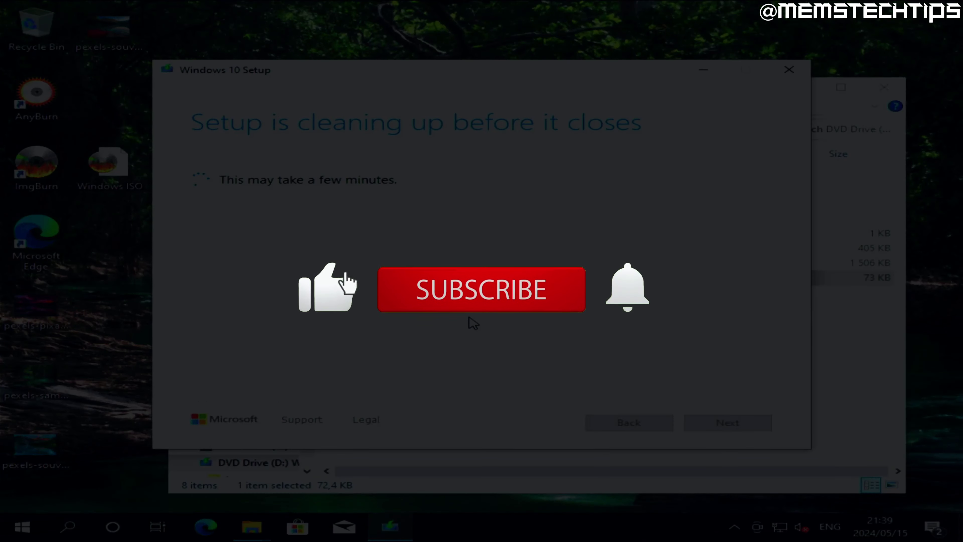